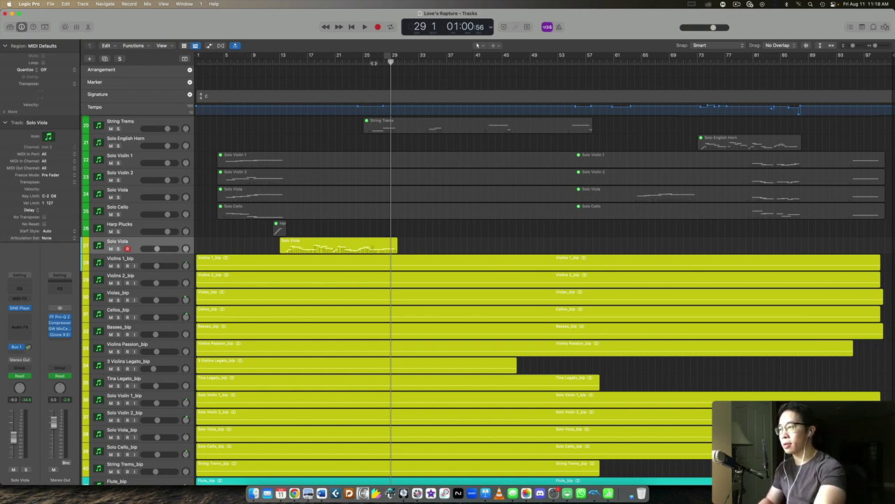
Move the playhead back to bar 13 and start playing the Love's Rapture arrangement
{"action": "left_click_drag", "start_coordinate": [391, 61], "coordinate": [283, 97]}
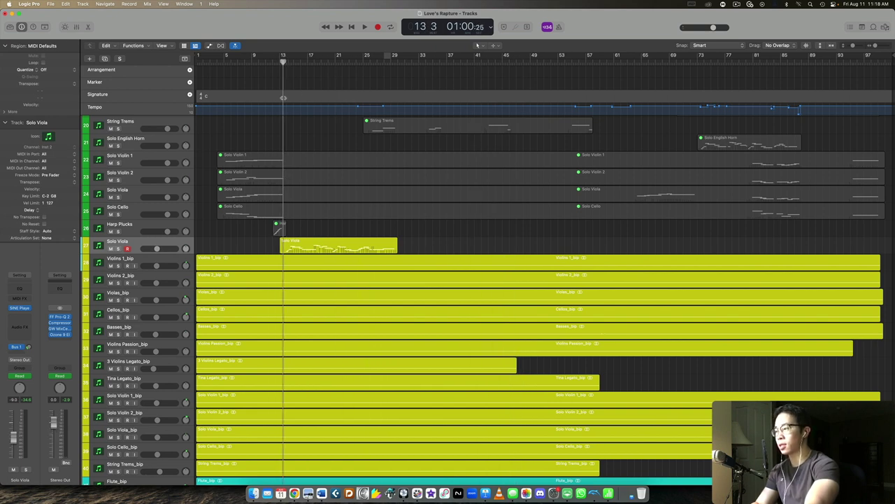
{"action": "key", "text": "space"}
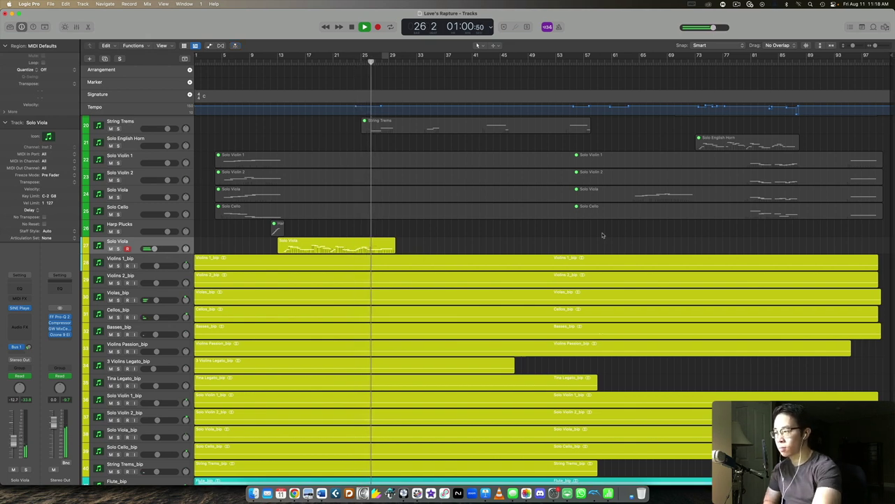
Look over all the orchestral tracks down to the strings during playback, stopping at bar 45
{"action": "scroll", "coordinate": [602, 235], "scroll_direction": "down", "scroll_amount": 5}
{"action": "scroll", "coordinate": [594, 230], "scroll_direction": "down", "scroll_amount": 15}
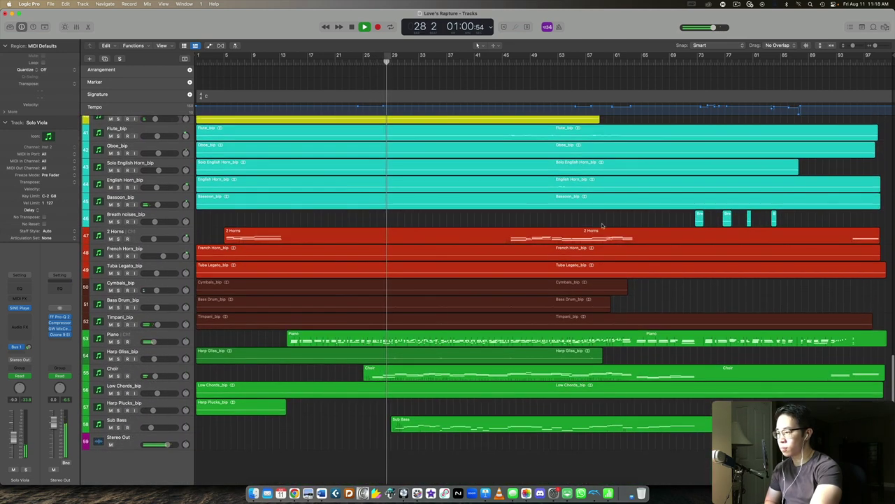
{"action": "scroll", "coordinate": [595, 231], "scroll_direction": "up", "scroll_amount": 7}
{"action": "scroll", "coordinate": [602, 225], "scroll_direction": "up", "scroll_amount": 20}
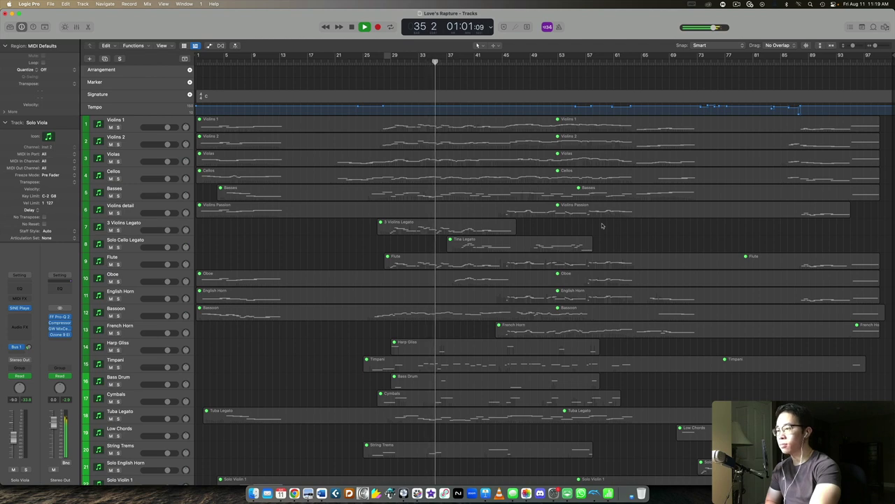
{"action": "scroll", "coordinate": [602, 225], "scroll_direction": "down", "scroll_amount": 1}
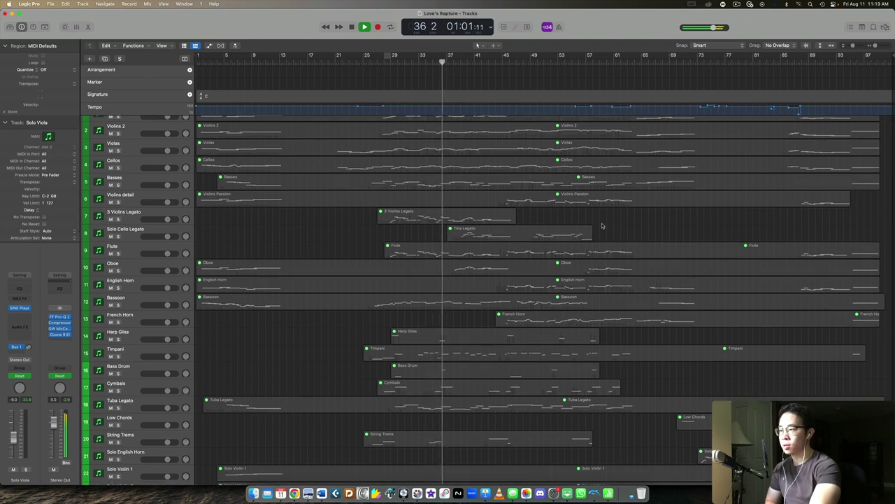
{"action": "scroll", "coordinate": [601, 225], "scroll_direction": "down", "scroll_amount": 1}
{"action": "scroll", "coordinate": [602, 225], "scroll_direction": "down", "scroll_amount": 5}
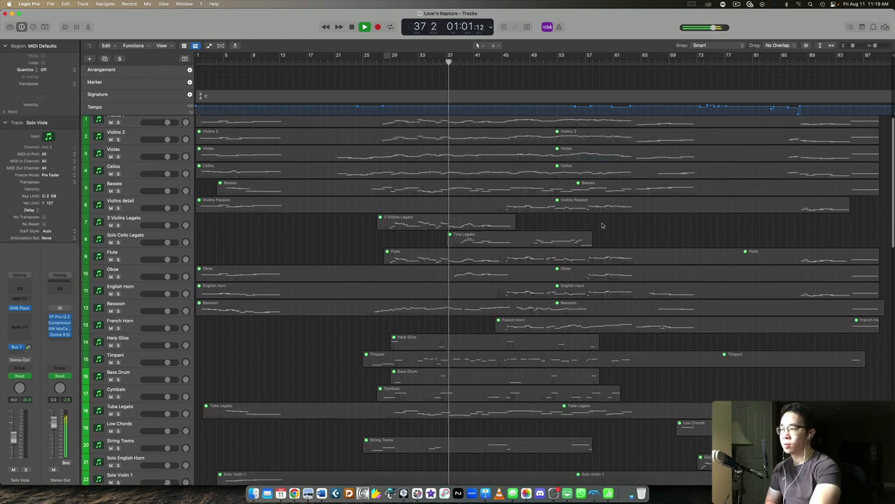
{"action": "scroll", "coordinate": [601, 225], "scroll_direction": "down", "scroll_amount": 5}
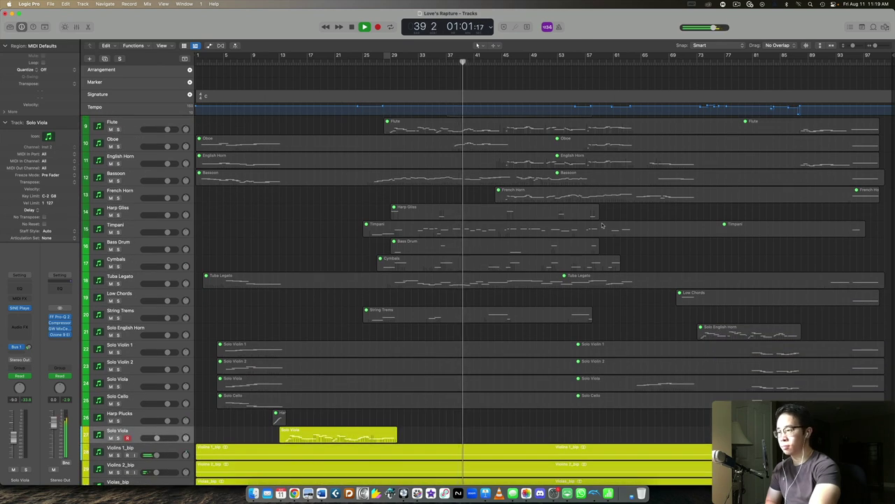
{"action": "scroll", "coordinate": [602, 225], "scroll_direction": "down", "scroll_amount": 6}
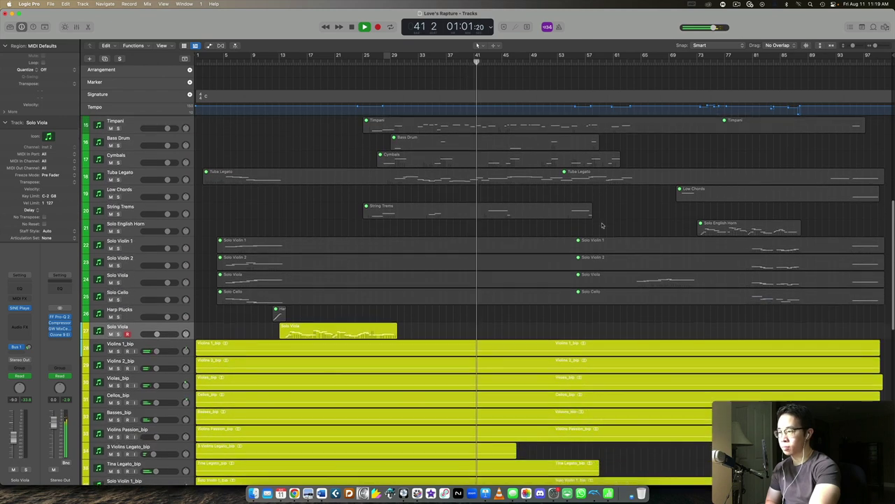
{"action": "scroll", "coordinate": [601, 225], "scroll_direction": "down", "scroll_amount": 5}
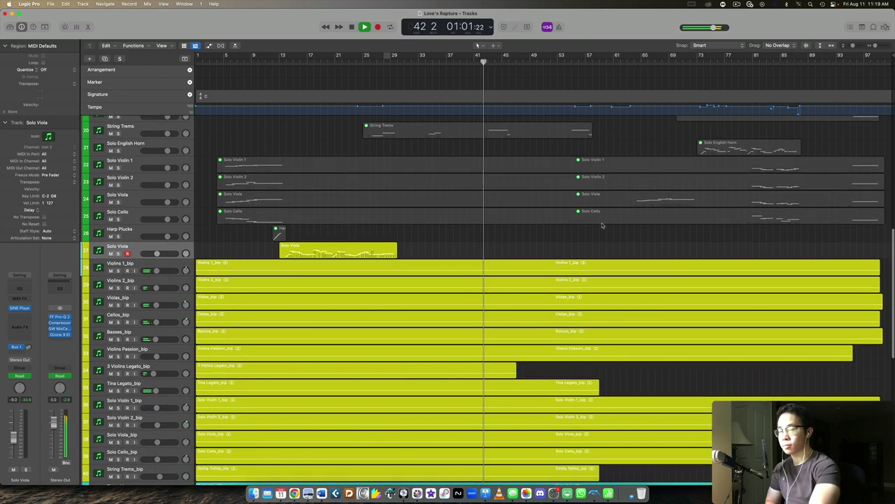
{"action": "scroll", "coordinate": [602, 225], "scroll_direction": "down", "scroll_amount": 5}
{"action": "scroll", "coordinate": [601, 225], "scroll_direction": "down", "scroll_amount": 2}
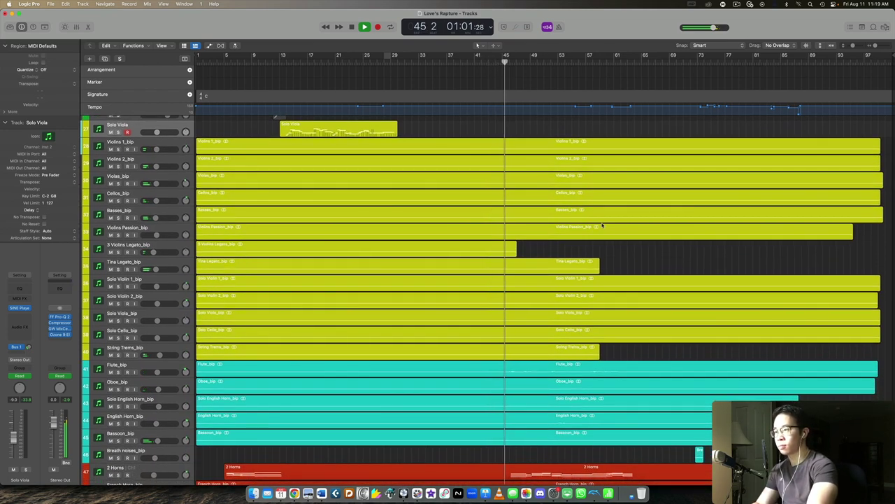
{"action": "key", "text": "space"}
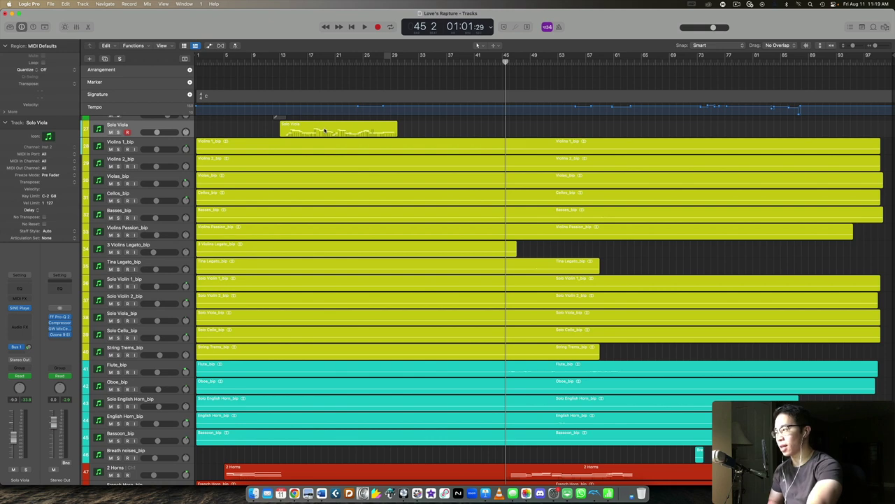
Select the Solo Viola region and open its notes in the Piano Roll
{"action": "left_click", "coordinate": [325, 130]}
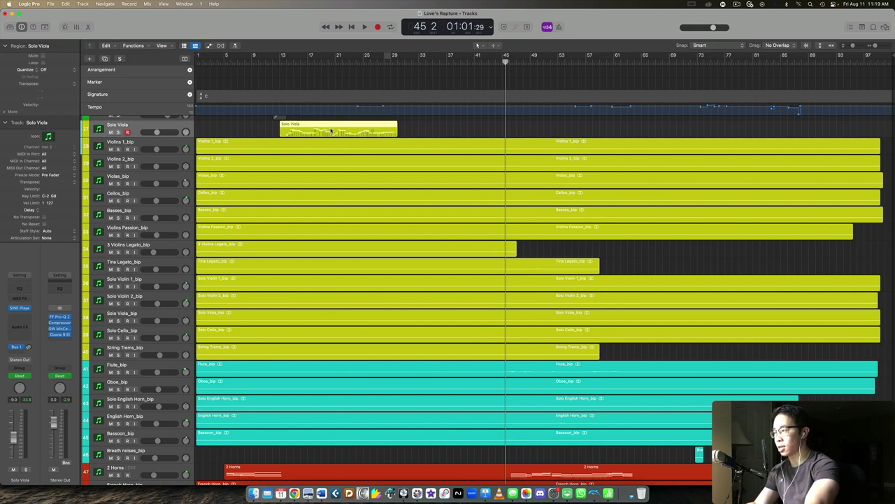
{"action": "scroll", "coordinate": [375, 140], "scroll_direction": "down", "scroll_amount": 10}
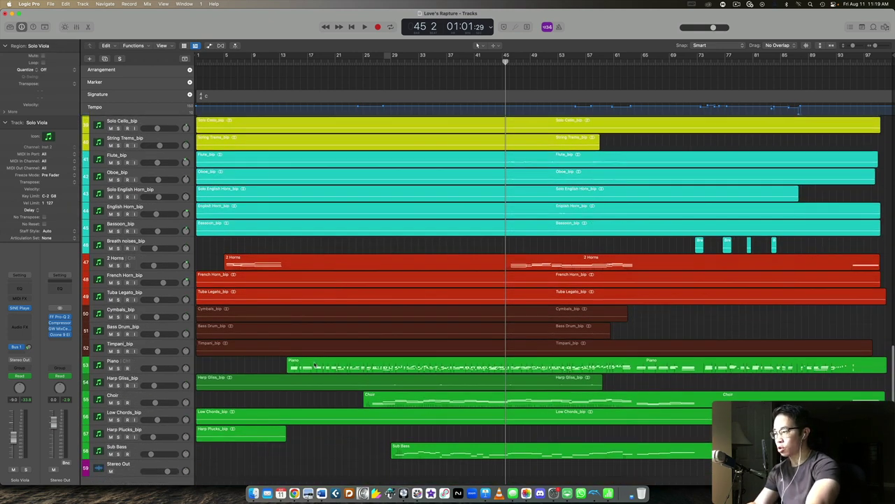
{"action": "double_click", "coordinate": [315, 365]}
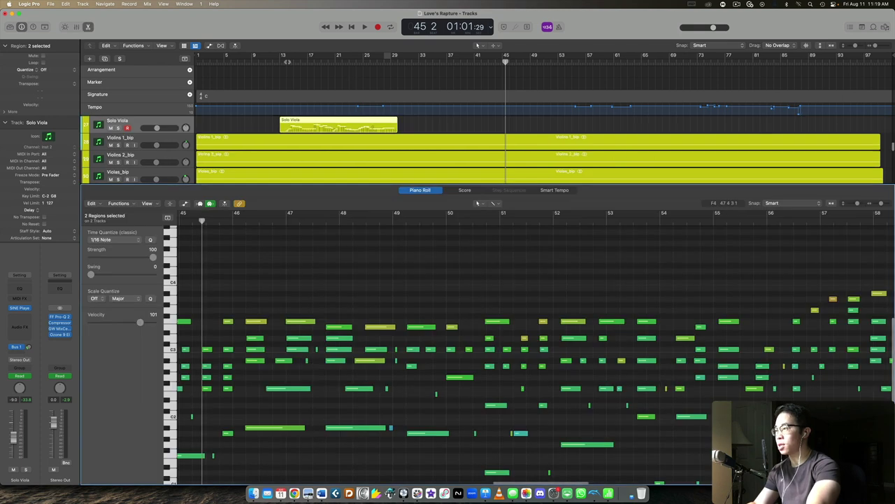
Replay from bar 14 and stop at bar 15
{"action": "key", "text": "space"}
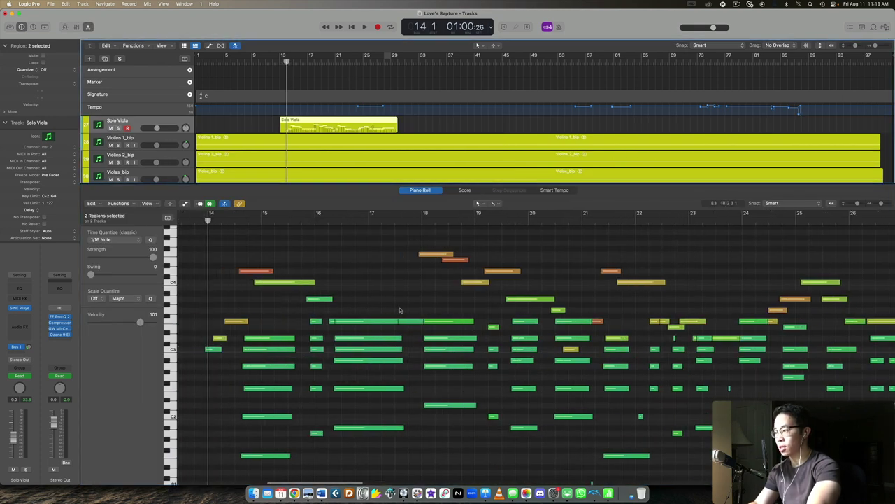
{"action": "key", "text": "space"}
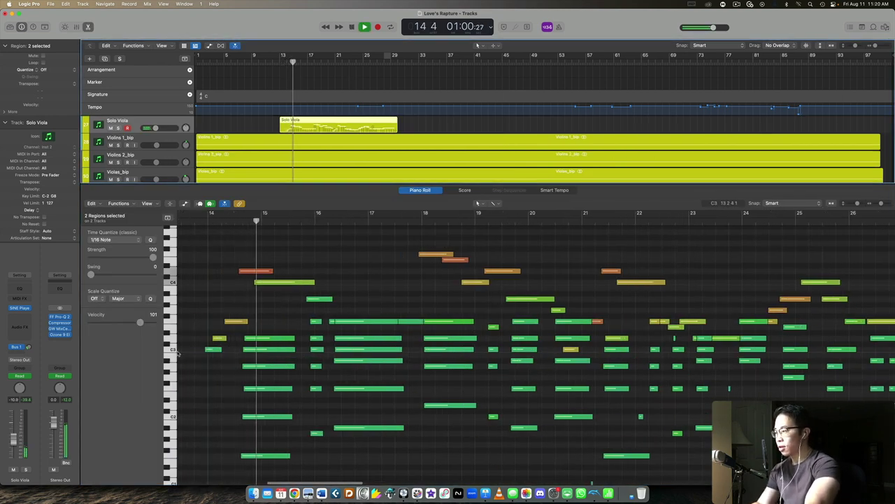
{"action": "key", "text": "space"}
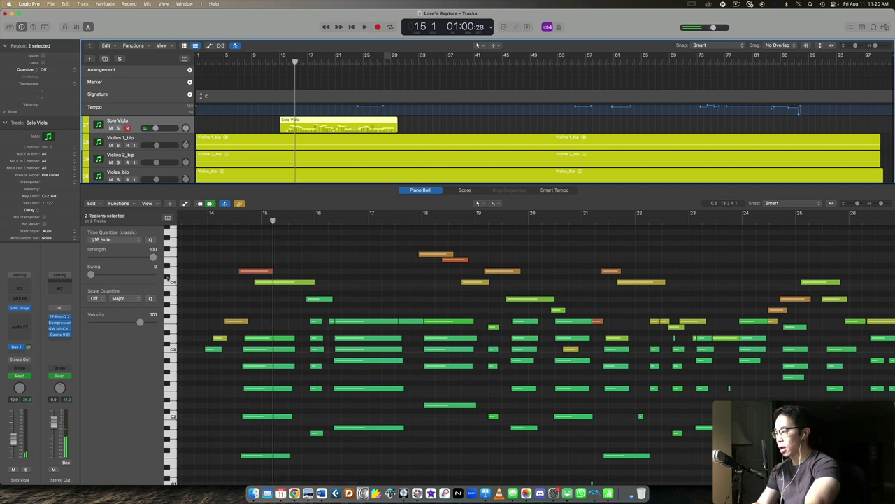
Select the six notes stacked at bar 15
{"action": "scroll", "coordinate": [364, 297], "scroll_direction": "up", "scroll_amount": 2}
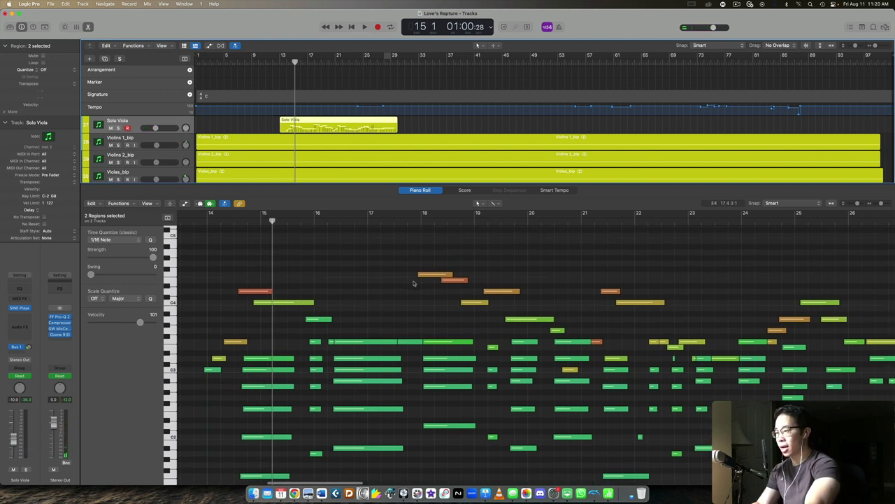
{"action": "scroll", "coordinate": [416, 282], "scroll_direction": "right", "scroll_amount": 3}
{"action": "scroll", "coordinate": [412, 282], "scroll_direction": "left", "scroll_amount": 4}
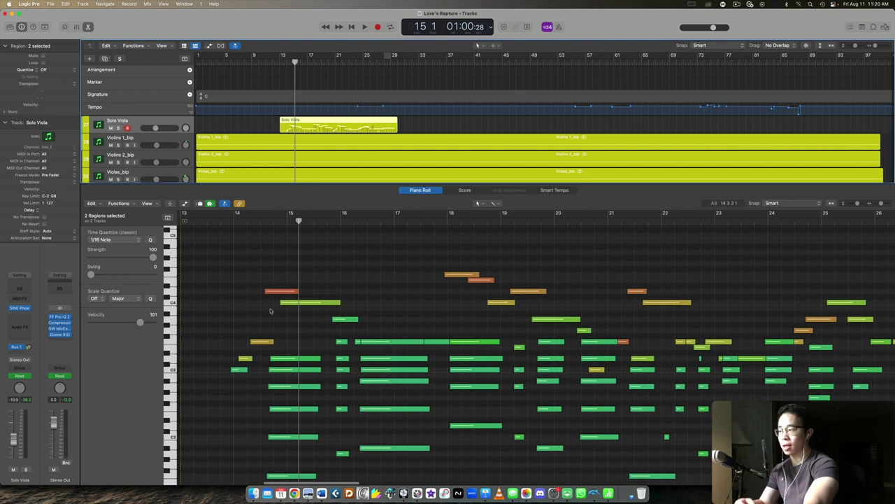
{"action": "scroll", "coordinate": [507, 308], "scroll_direction": "right", "scroll_amount": 3}
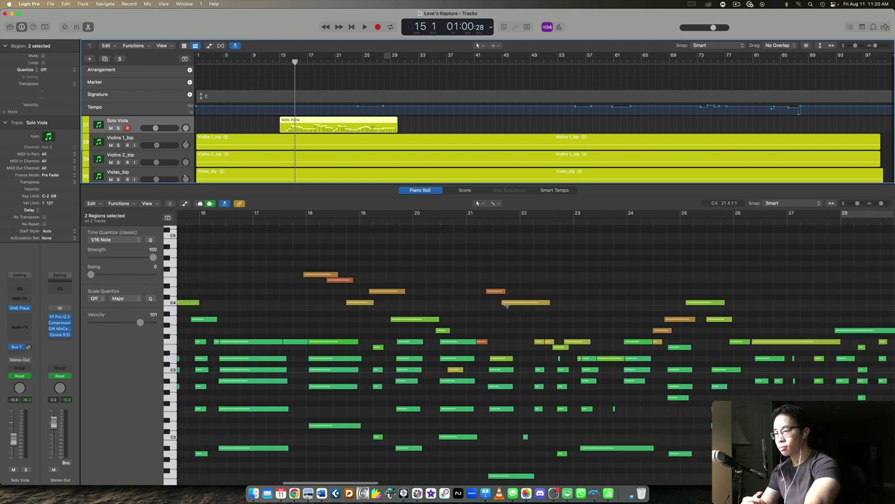
{"action": "scroll", "coordinate": [508, 306], "scroll_direction": "down", "scroll_amount": 3}
{"action": "scroll", "coordinate": [420, 308], "scroll_direction": "left", "scroll_amount": 3}
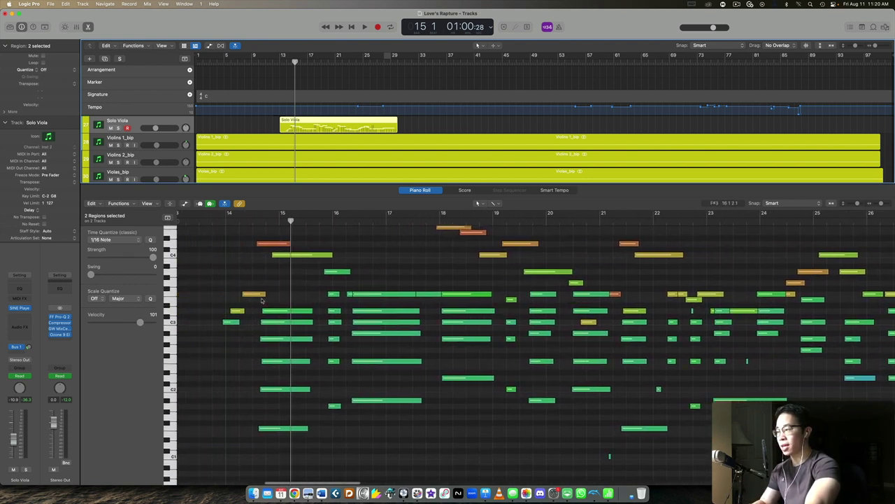
{"action": "left_click_drag", "start_coordinate": [281, 452], "coordinate": [284, 297]}
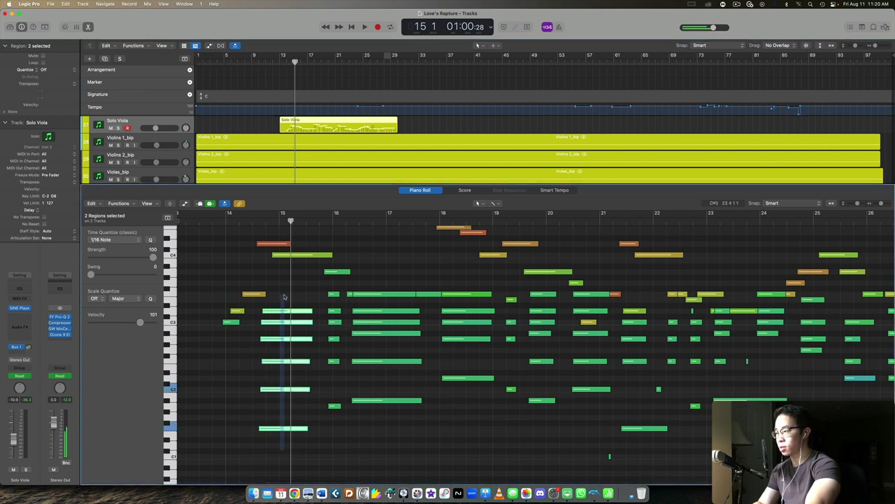
Look over the notes around the chord, then set the playhead to bar 29
{"action": "scroll", "coordinate": [179, 321], "scroll_direction": "down", "scroll_amount": 1}
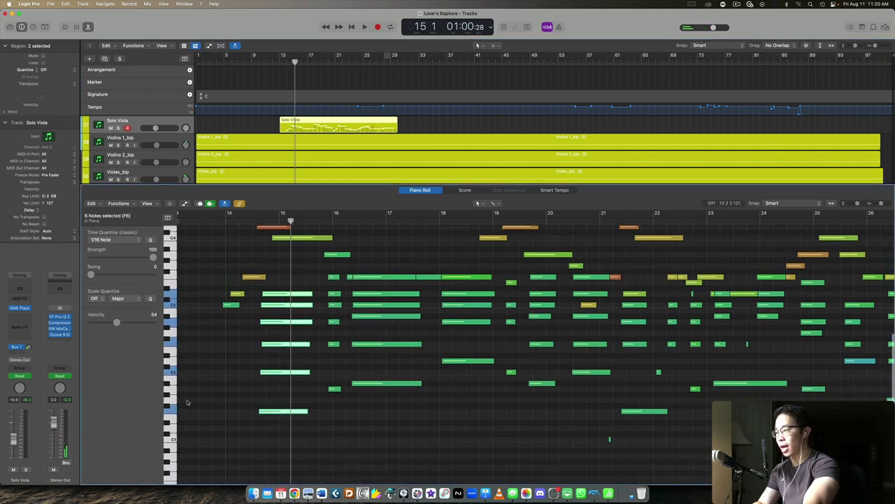
{"action": "scroll", "coordinate": [292, 410], "scroll_direction": "right", "scroll_amount": 3}
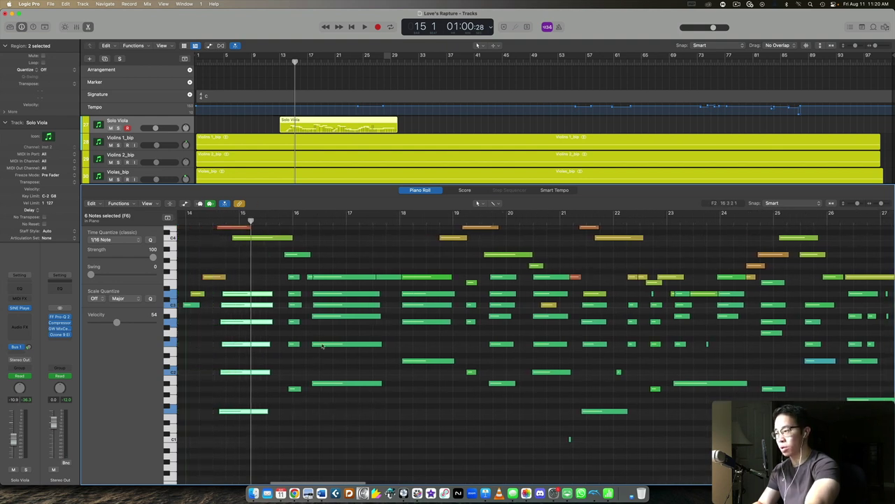
{"action": "scroll", "coordinate": [443, 349], "scroll_direction": "right", "scroll_amount": 5}
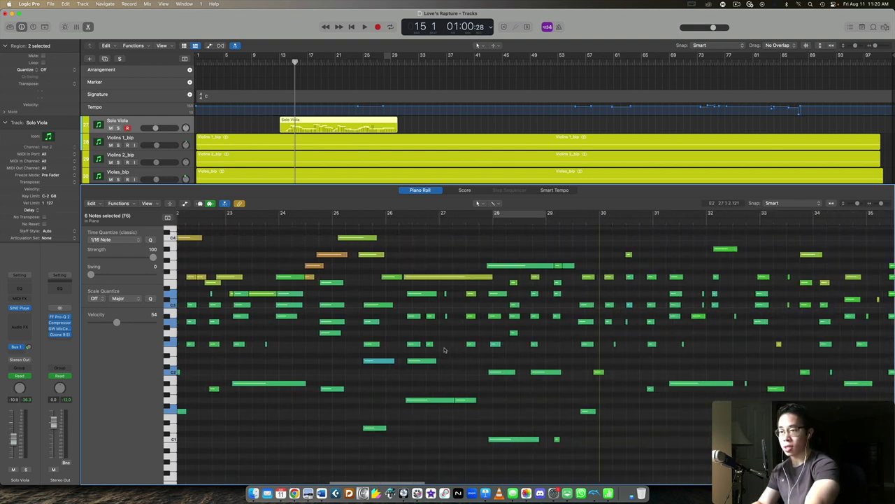
{"action": "scroll", "coordinate": [444, 349], "scroll_direction": "up", "scroll_amount": 2}
{"action": "scroll", "coordinate": [443, 350], "scroll_direction": "left", "scroll_amount": 5}
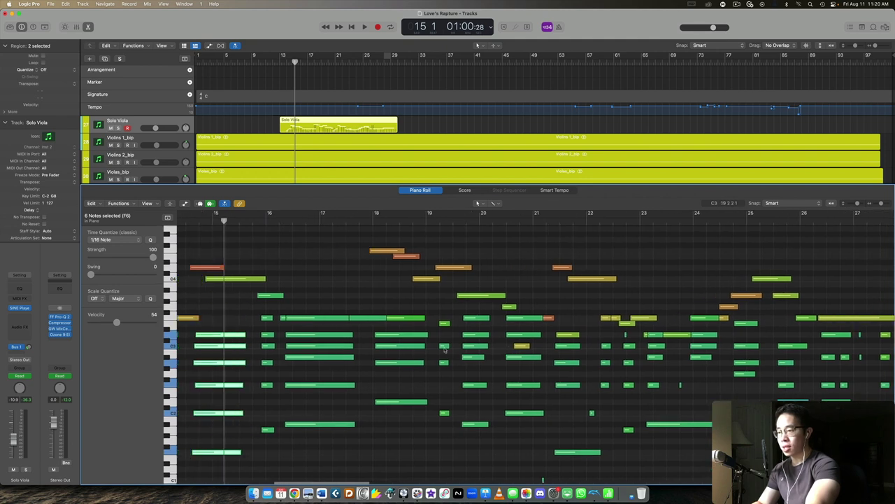
{"action": "scroll", "coordinate": [552, 264], "scroll_direction": "left", "scroll_amount": 2}
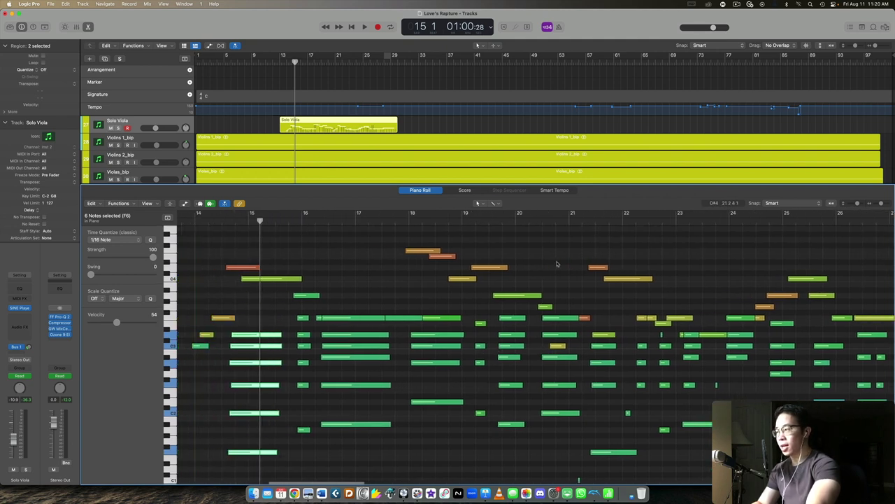
{"action": "scroll", "coordinate": [554, 264], "scroll_direction": "up", "scroll_amount": 1}
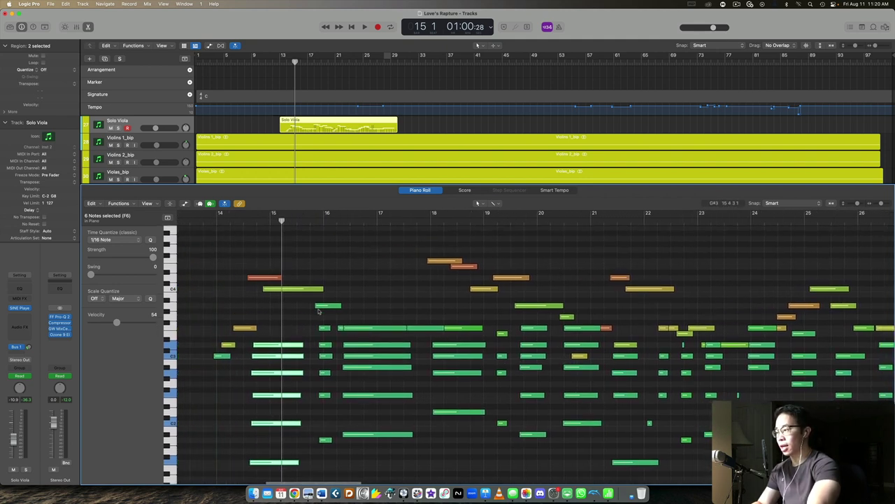
{"action": "scroll", "coordinate": [284, 440], "scroll_direction": "down", "scroll_amount": 2}
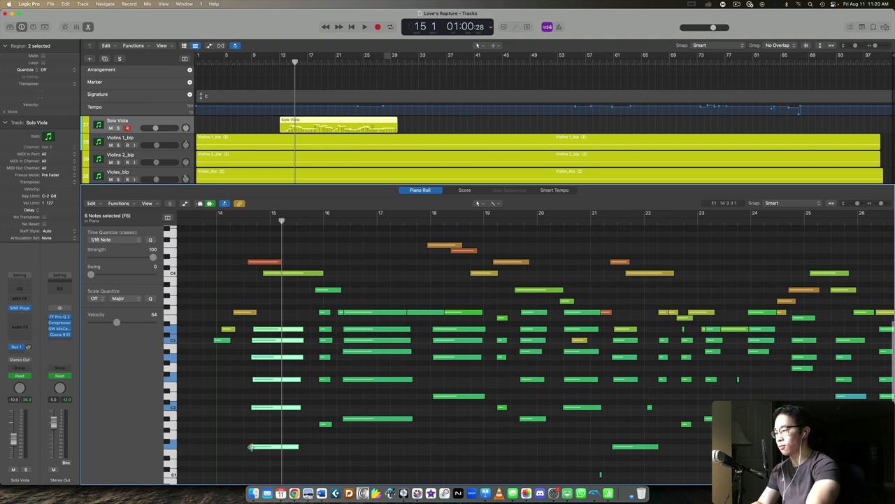
{"action": "scroll", "coordinate": [256, 446], "scroll_direction": "up", "scroll_amount": 1}
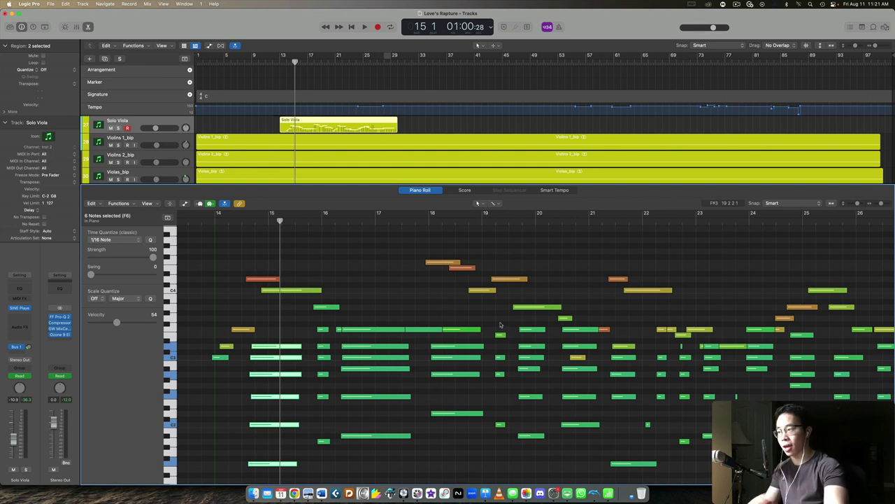
{"action": "left_click", "coordinate": [389, 60]}
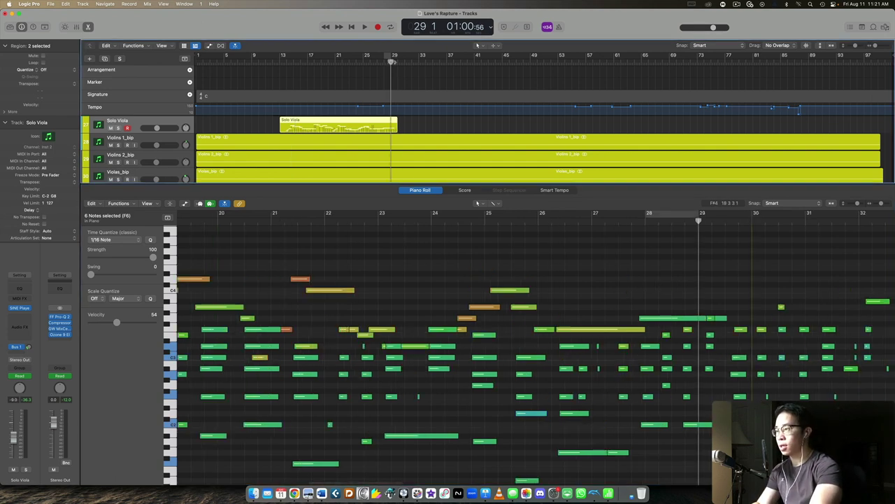
Play from bar 29, close the note editor and select the main orchestral regions
{"action": "key", "text": "space"}
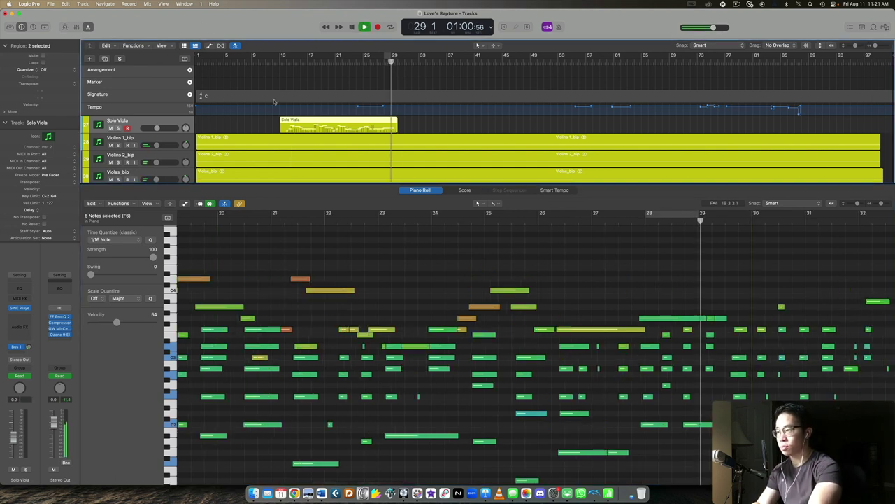
{"action": "key", "text": "e"}
{"action": "scroll", "coordinate": [447, 280], "scroll_direction": "up", "scroll_amount": 10}
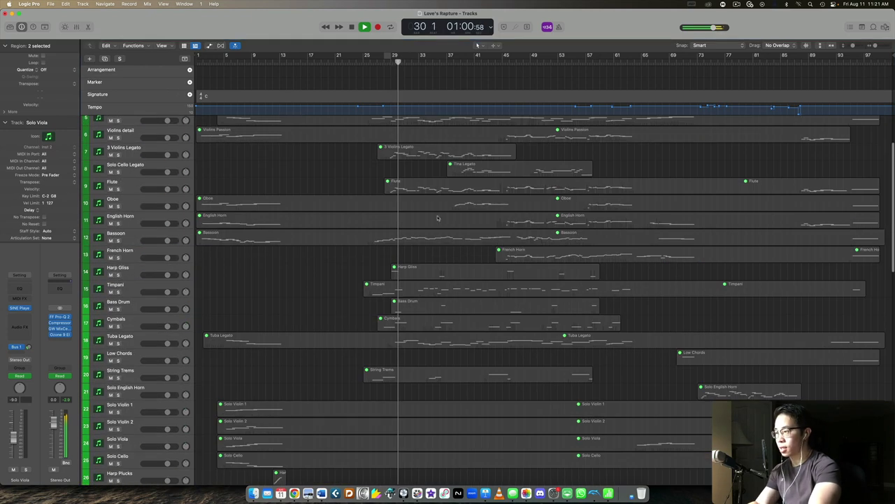
{"action": "left_click_drag", "start_coordinate": [523, 390], "coordinate": [481, 60]}
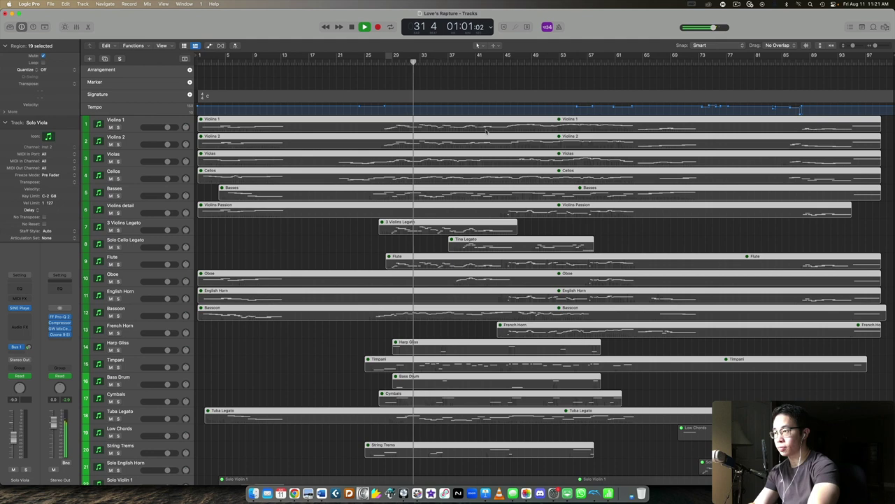
View the 19 selected regions' notes in the Piano Roll, zoomed out vertically, then close it
{"action": "key", "text": "e"}
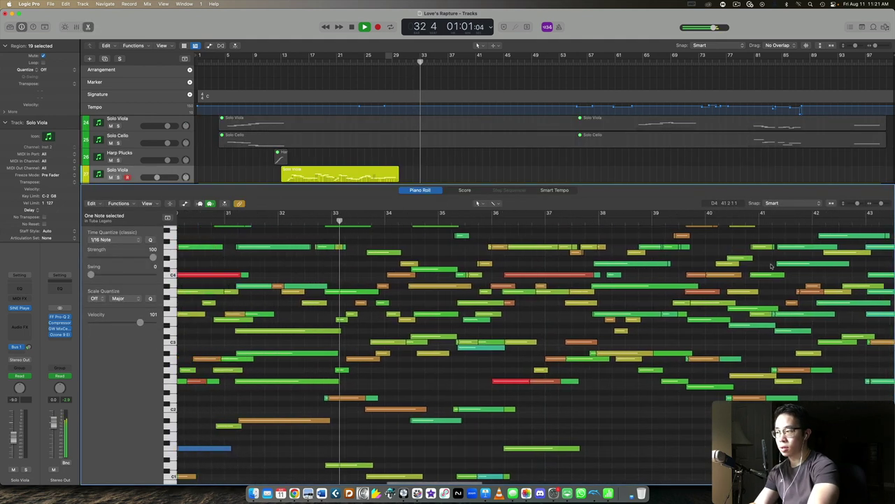
{"action": "scroll", "coordinate": [477, 275], "scroll_direction": "down", "scroll_amount": 5}
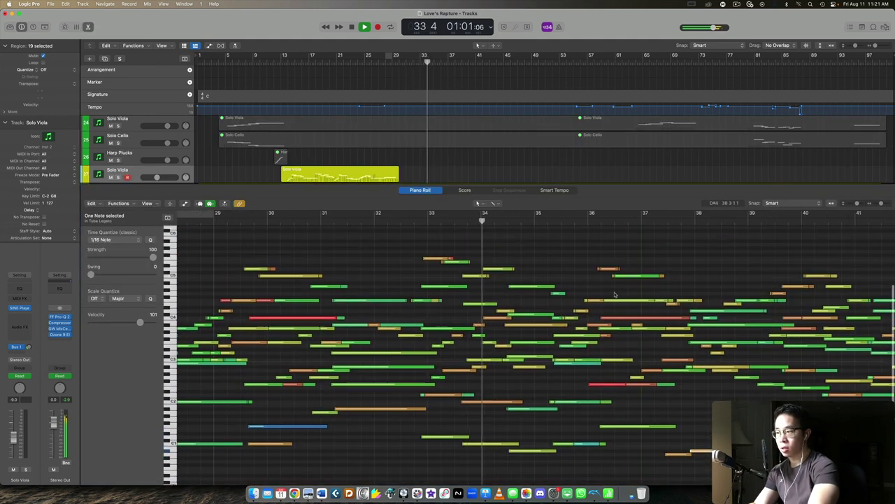
{"action": "key", "text": "space"}
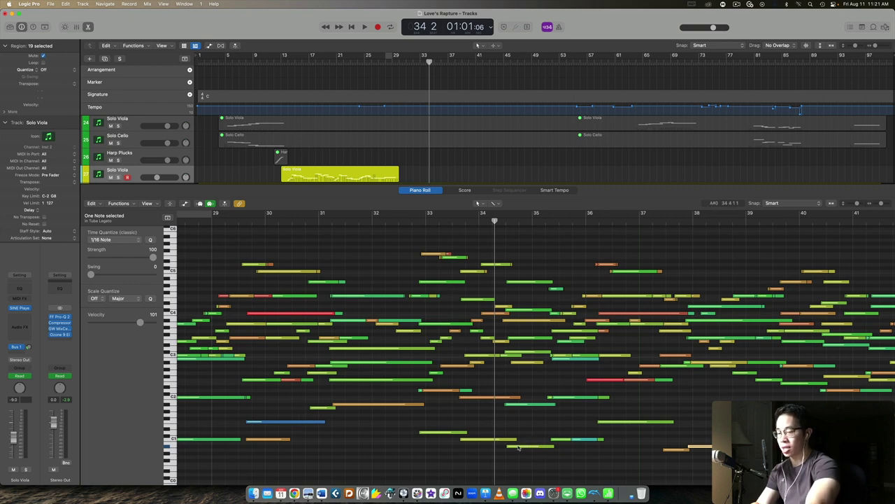
{"action": "scroll", "coordinate": [518, 448], "scroll_direction": "right", "scroll_amount": 15}
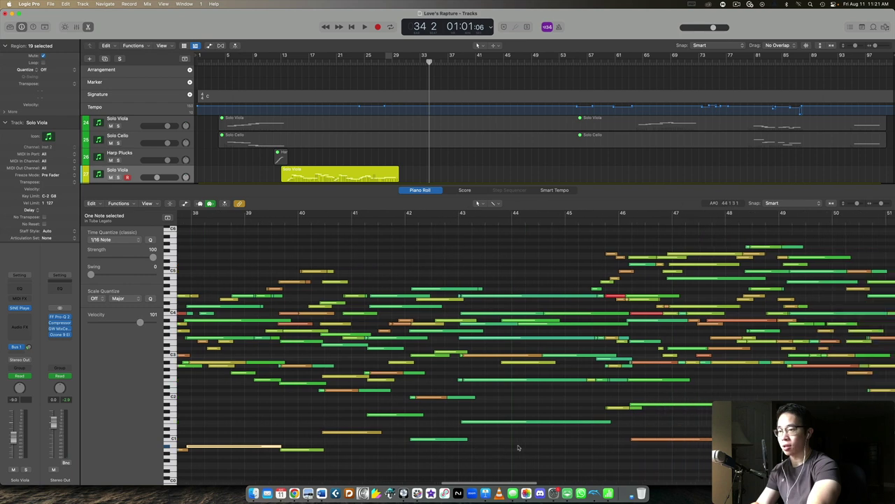
{"action": "scroll", "coordinate": [518, 447], "scroll_direction": "left", "scroll_amount": 10}
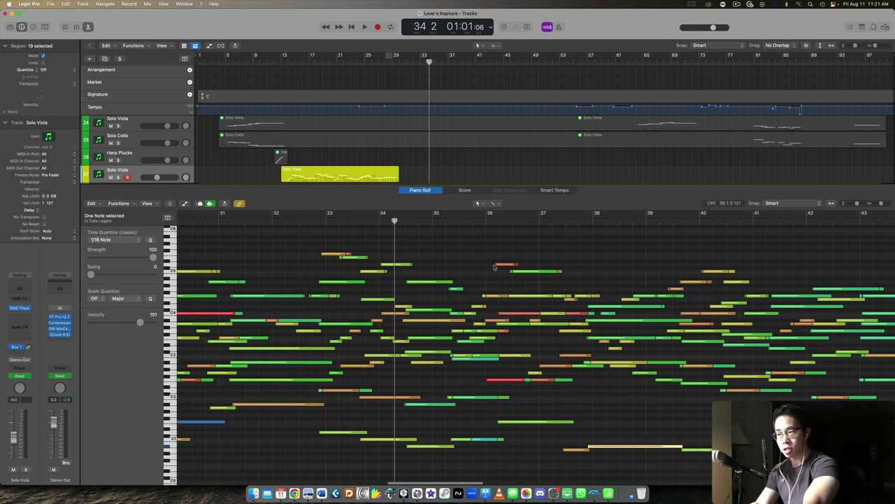
{"action": "scroll", "coordinate": [497, 294], "scroll_direction": "left", "scroll_amount": 5}
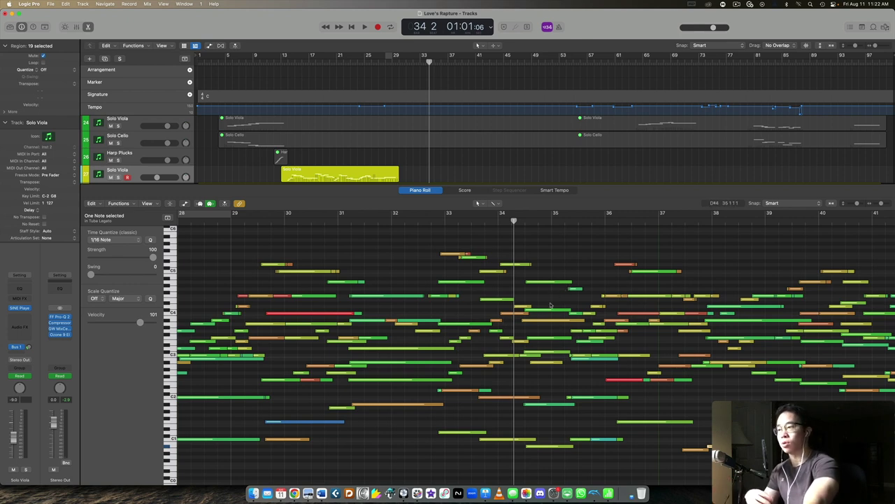
{"action": "scroll", "coordinate": [557, 303], "scroll_direction": "right", "scroll_amount": 5}
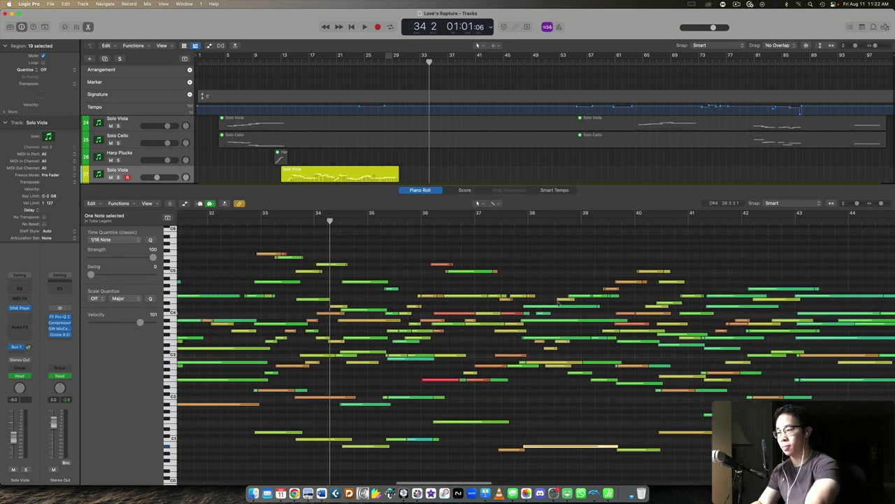
{"action": "scroll", "coordinate": [558, 303], "scroll_direction": "left", "scroll_amount": 7}
{"action": "scroll", "coordinate": [557, 303], "scroll_direction": "right", "scroll_amount": 10}
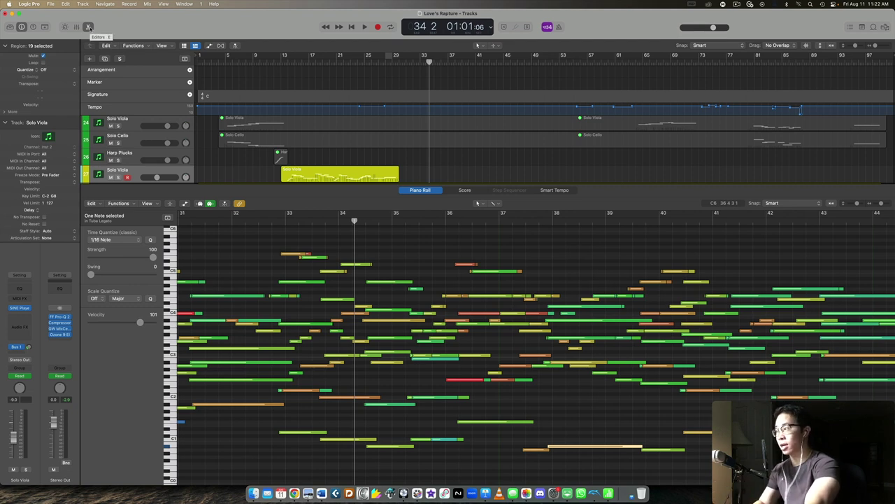
{"action": "left_click", "coordinate": [89, 26]}
Play the arrangement from bar 28 and stop at bar 30
{"action": "scroll", "coordinate": [449, 165], "scroll_direction": "down", "scroll_amount": 10}
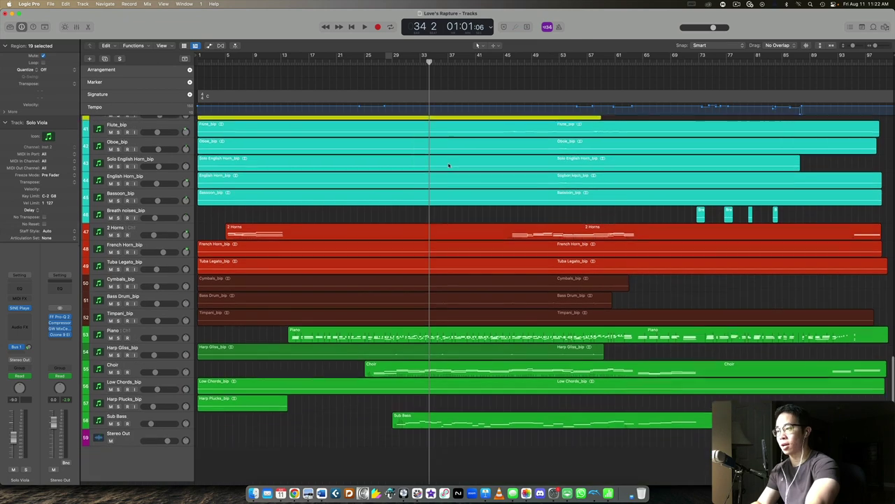
{"action": "scroll", "coordinate": [449, 165], "scroll_direction": "up", "scroll_amount": 1}
{"action": "scroll", "coordinate": [449, 167], "scroll_direction": "up", "scroll_amount": 15}
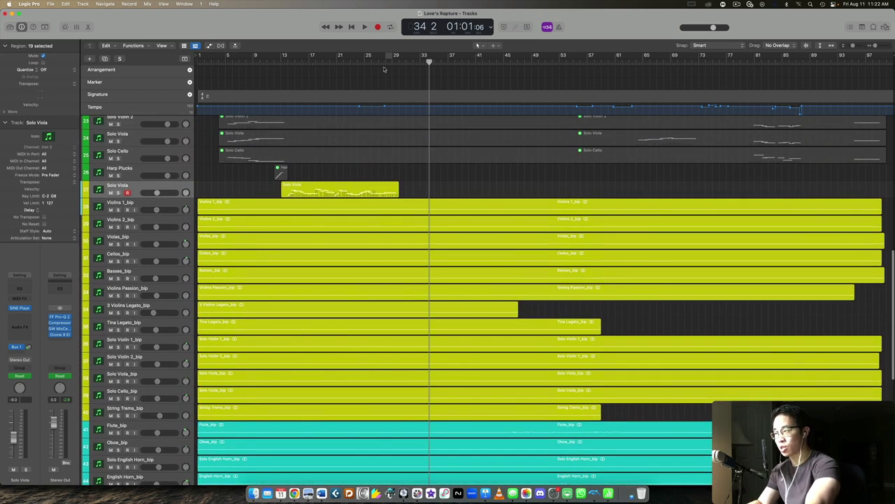
{"action": "mouse_move", "coordinate": [382, 65]}
{"action": "left_mouse_down"}
{"action": "mouse_move", "coordinate": [416, 68]}
{"action": "mouse_move", "coordinate": [380, 70]}
{"action": "left_mouse_up"}
{"action": "key", "text": "space"}
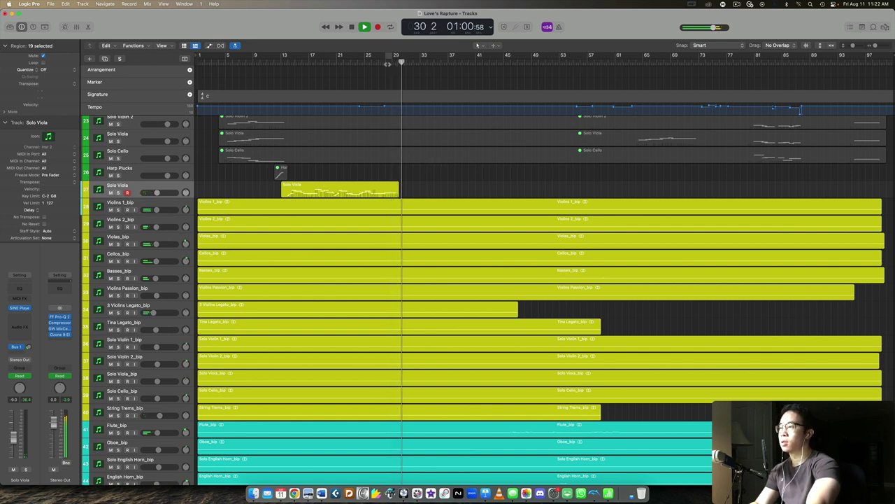
{"action": "key", "text": "space"}
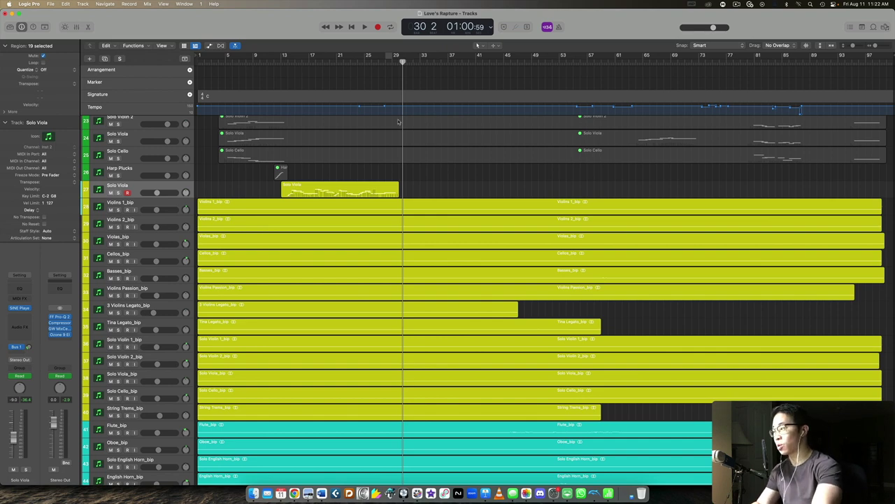
Move the playhead to bar 25 and briefly play and stop
{"action": "scroll", "coordinate": [448, 178], "scroll_direction": "up", "scroll_amount": 10}
{"action": "scroll", "coordinate": [448, 178], "scroll_direction": "up", "scroll_amount": 4}
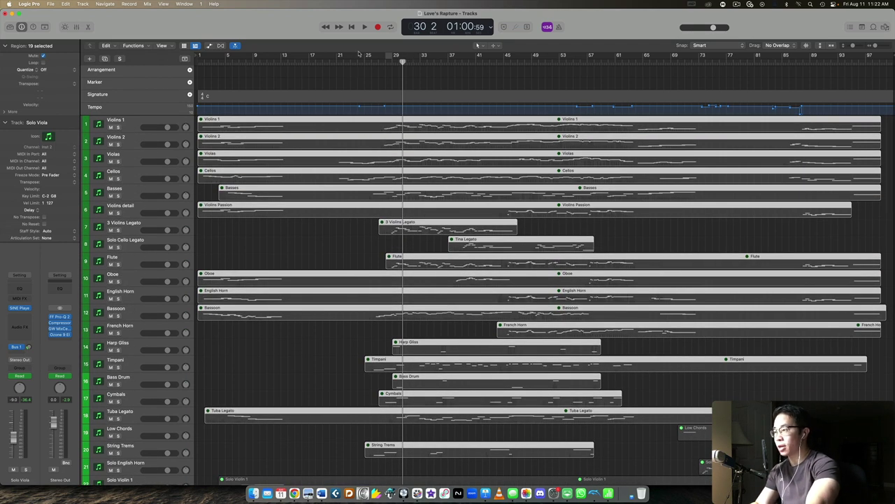
{"action": "left_click", "coordinate": [363, 63]}
{"action": "key", "text": "space"}
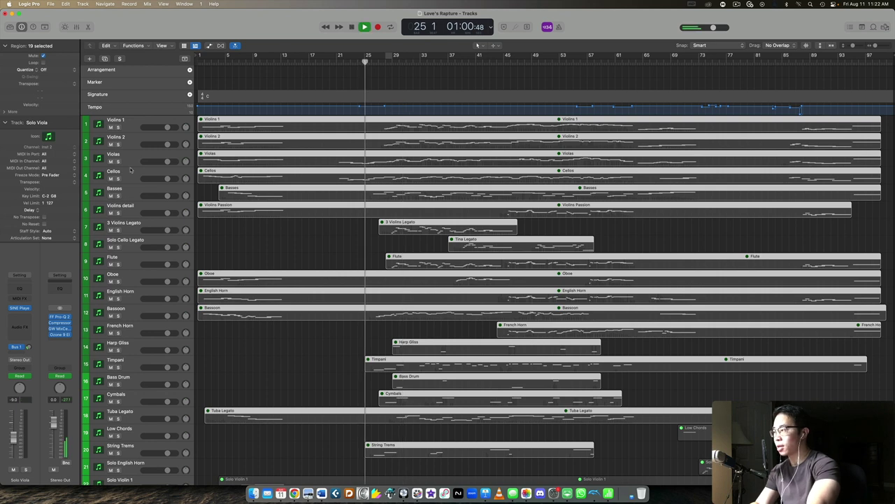
{"action": "key", "text": "space"}
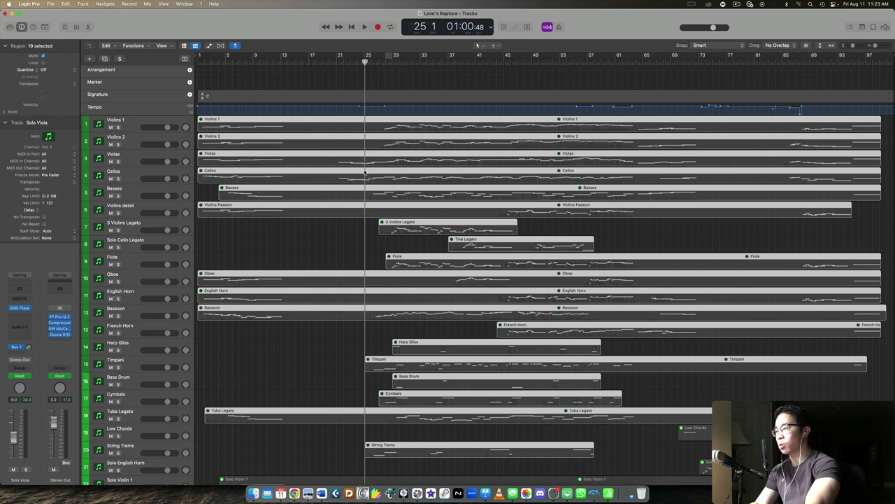
Play again from bar 25, stop, and look through the track list
{"action": "scroll", "coordinate": [351, 241], "scroll_direction": "down", "scroll_amount": 5}
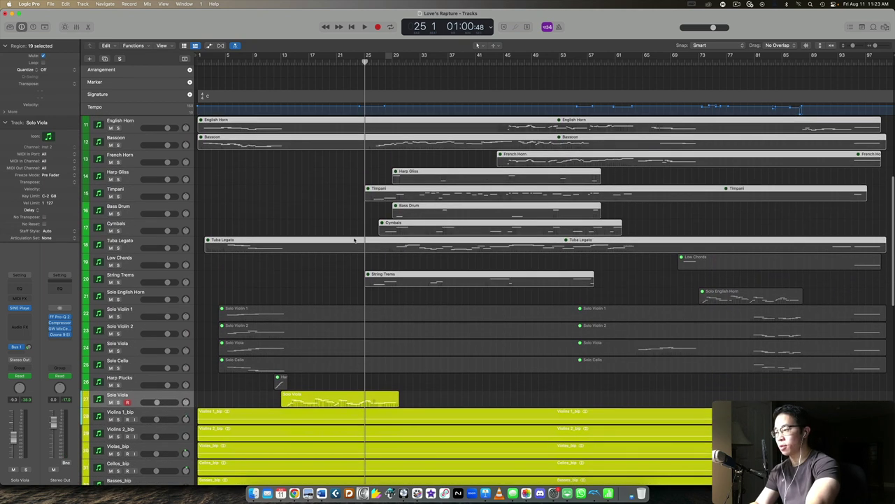
{"action": "key", "text": "space"}
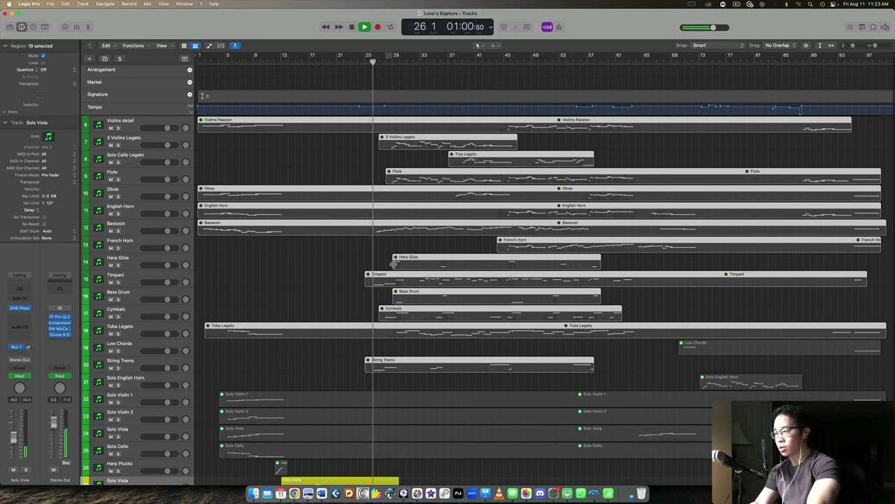
{"action": "key", "text": "space"}
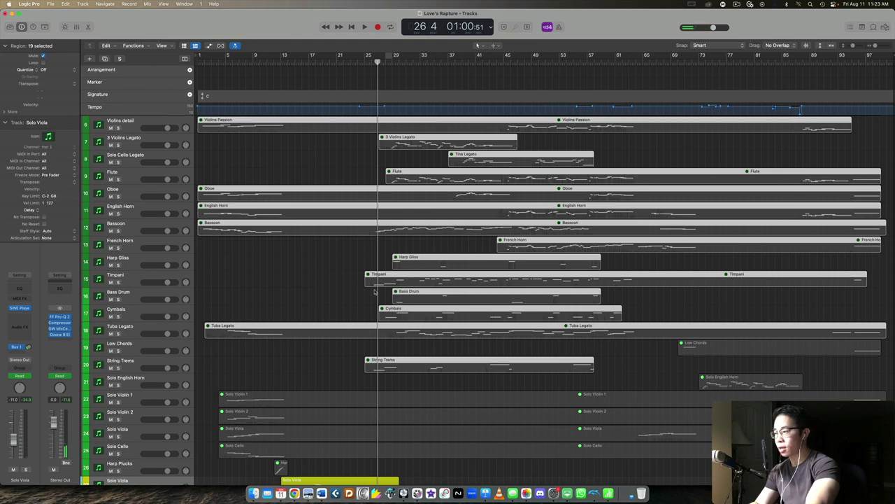
{"action": "scroll", "coordinate": [378, 287], "scroll_direction": "up", "scroll_amount": 5}
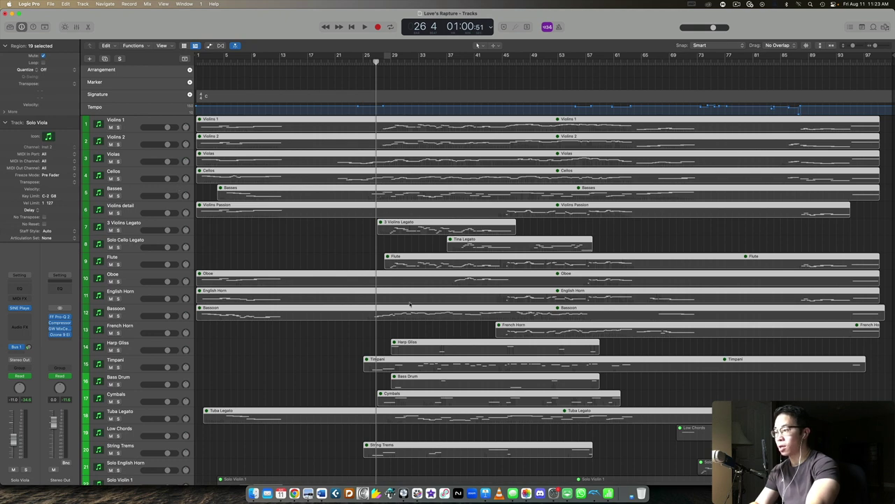
{"action": "scroll", "coordinate": [392, 305], "scroll_direction": "down", "scroll_amount": 1}
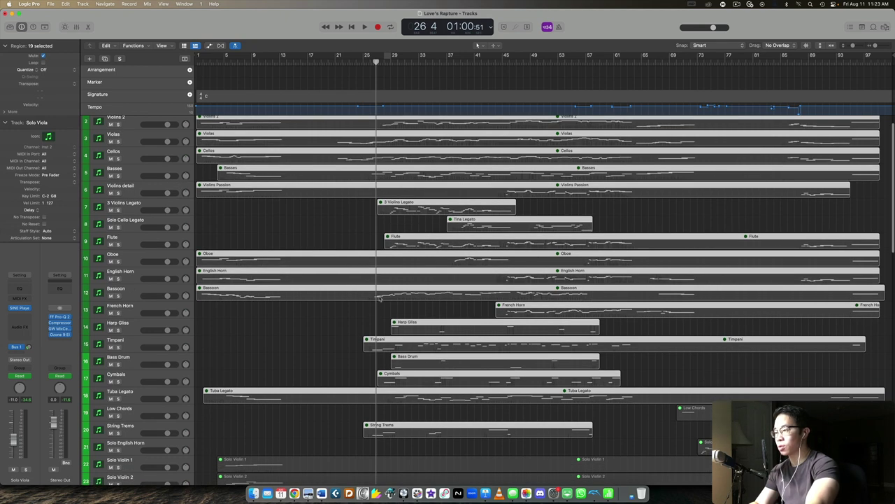
{"action": "scroll", "coordinate": [392, 299], "scroll_direction": "down", "scroll_amount": 16}
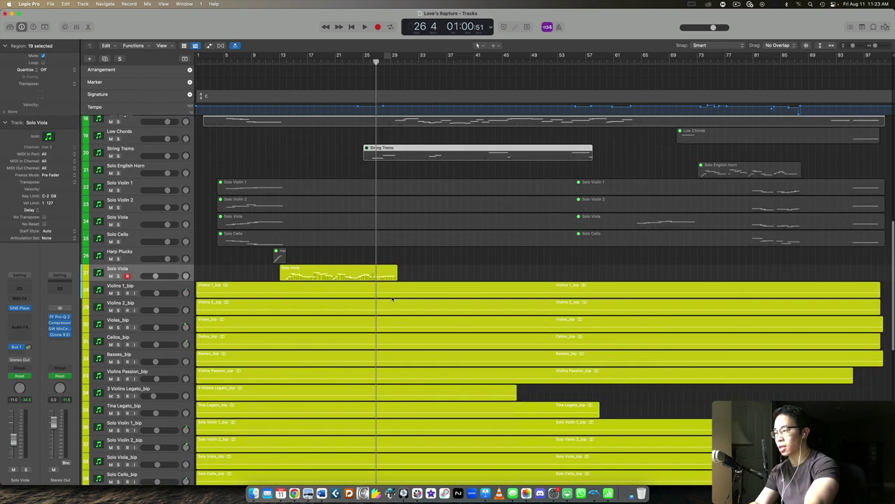
{"action": "scroll", "coordinate": [391, 298], "scroll_direction": "up", "scroll_amount": 2}
{"action": "scroll", "coordinate": [391, 298], "scroll_direction": "down", "scroll_amount": 10}
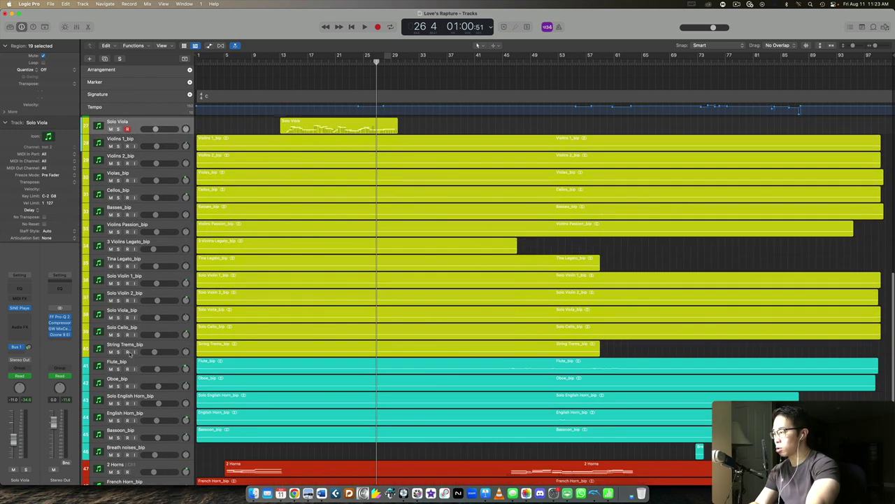
Solo the String Trems_bip and Bassoon_bip tracks
{"action": "left_click", "coordinate": [128, 353]}
{"action": "key", "text": "s"}
{"action": "scroll", "coordinate": [133, 355], "scroll_direction": "down", "scroll_amount": 10}
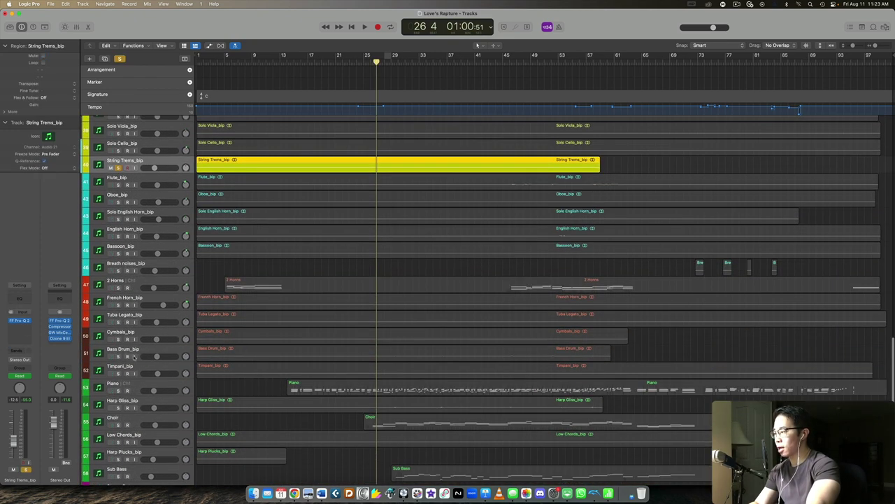
{"action": "left_click", "coordinate": [117, 372]}
{"action": "scroll", "coordinate": [362, 302], "scroll_direction": "up", "scroll_amount": 20}
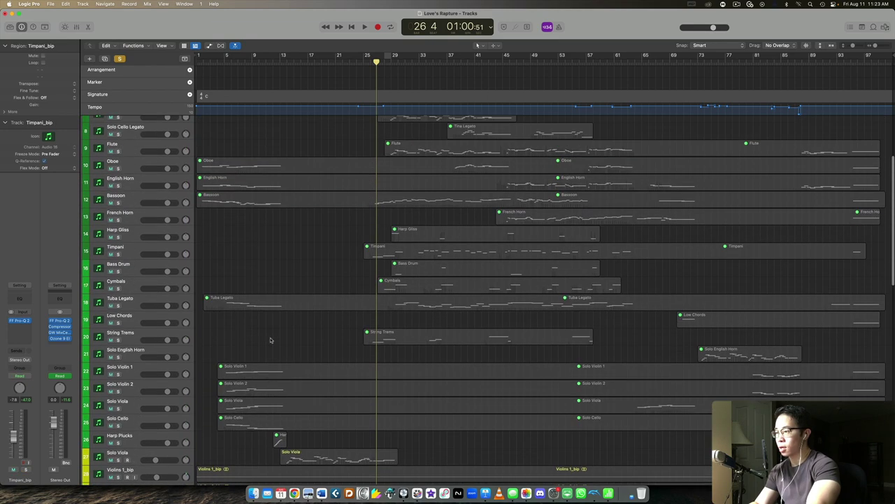
{"action": "scroll", "coordinate": [363, 302], "scroll_direction": "down", "scroll_amount": 20}
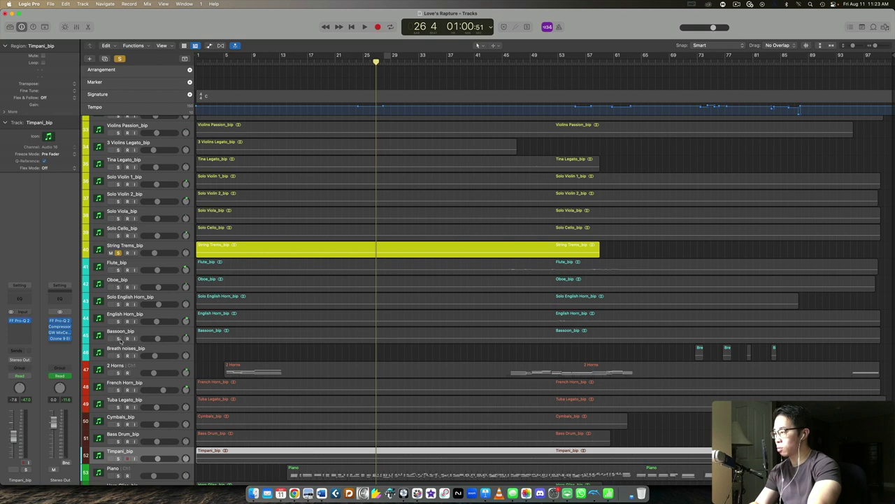
{"action": "left_click", "coordinate": [118, 339]}
Solo Solo Viola too, play from bar 23, then set the playhead to bar 28
{"action": "left_click", "coordinate": [352, 66]}
{"action": "scroll", "coordinate": [397, 208], "scroll_direction": "up", "scroll_amount": 9}
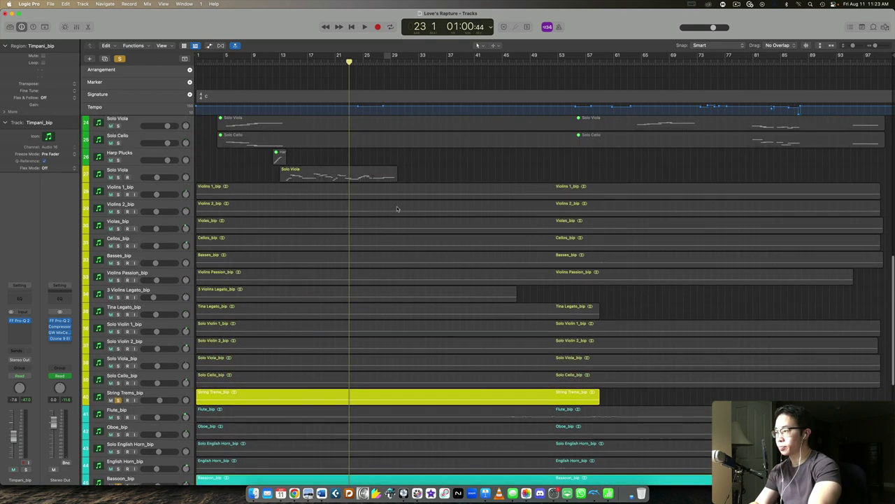
{"action": "left_click", "coordinate": [119, 178]}
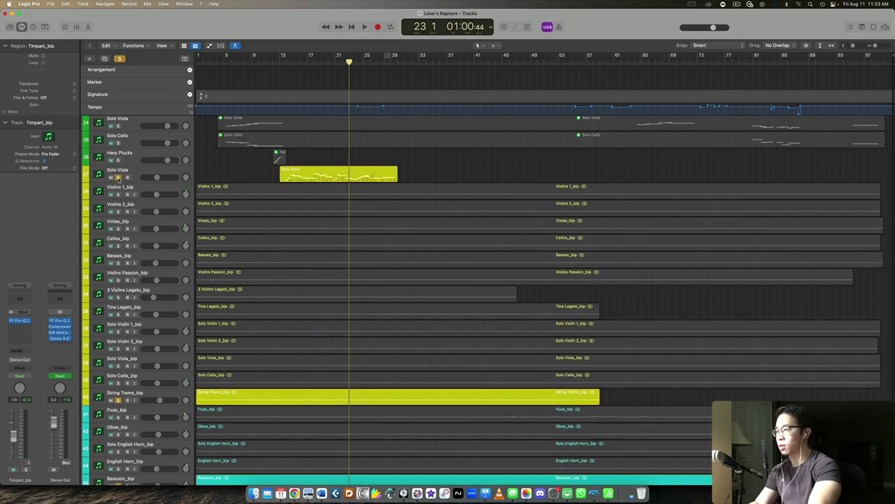
{"action": "key", "text": "space"}
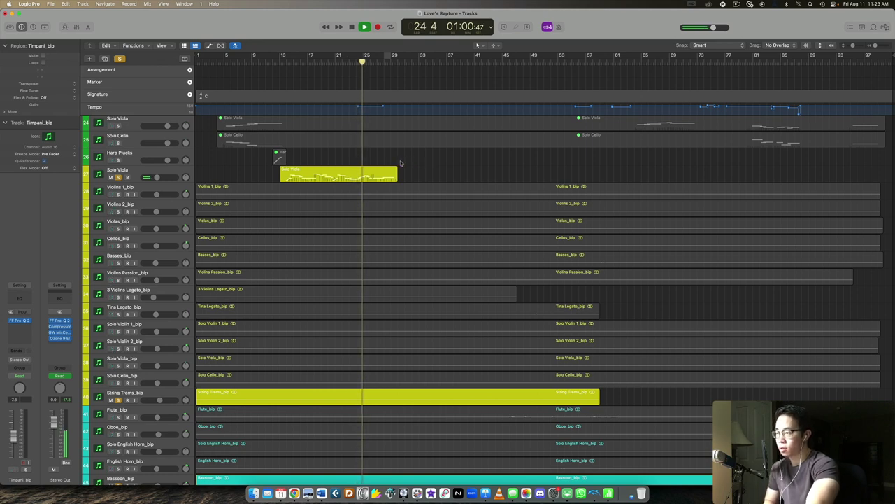
{"action": "scroll", "coordinate": [401, 163], "scroll_direction": "down", "scroll_amount": 5}
{"action": "scroll", "coordinate": [401, 163], "scroll_direction": "down", "scroll_amount": 2}
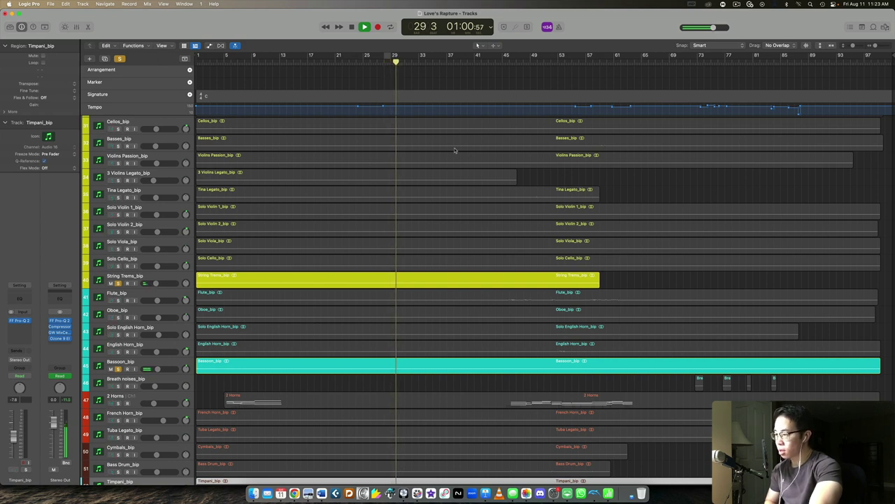
{"action": "left_click", "coordinate": [384, 62]}
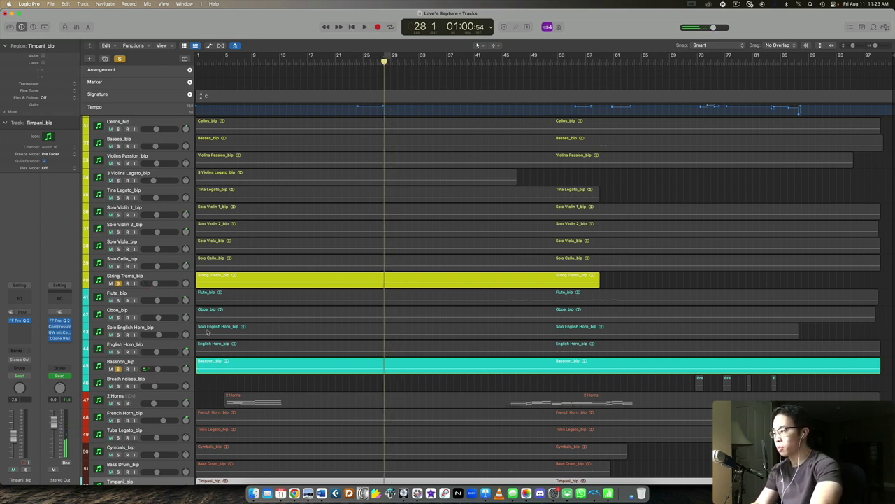
Add Timpani_bip, then Harp Gliss, to the solo, playing from bar 28 each time
{"action": "scroll", "coordinate": [210, 343], "scroll_direction": "down", "scroll_amount": 4}
{"action": "left_click", "coordinate": [118, 397]}
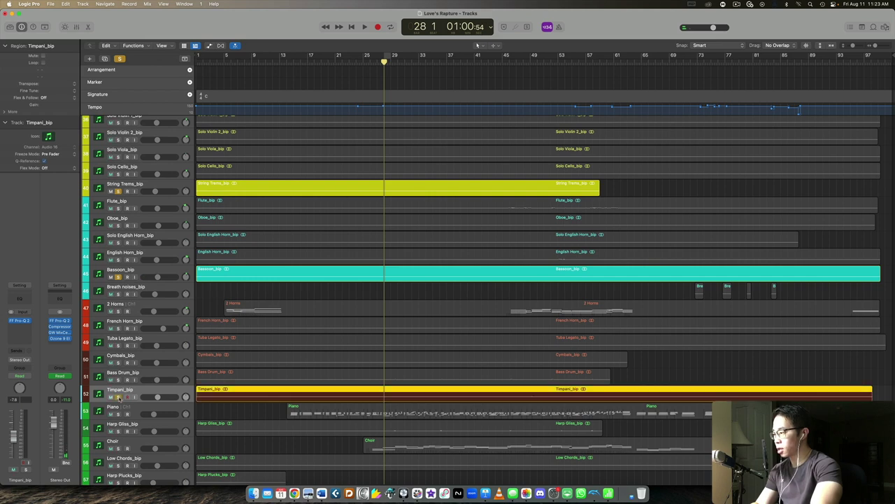
{"action": "key", "text": "space"}
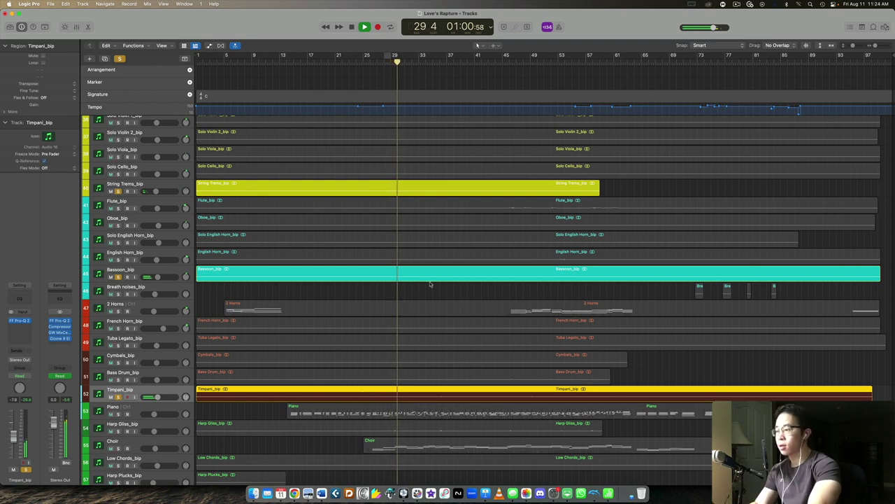
{"action": "key", "text": "space"}
{"action": "scroll", "coordinate": [420, 293], "scroll_direction": "down", "scroll_amount": 4}
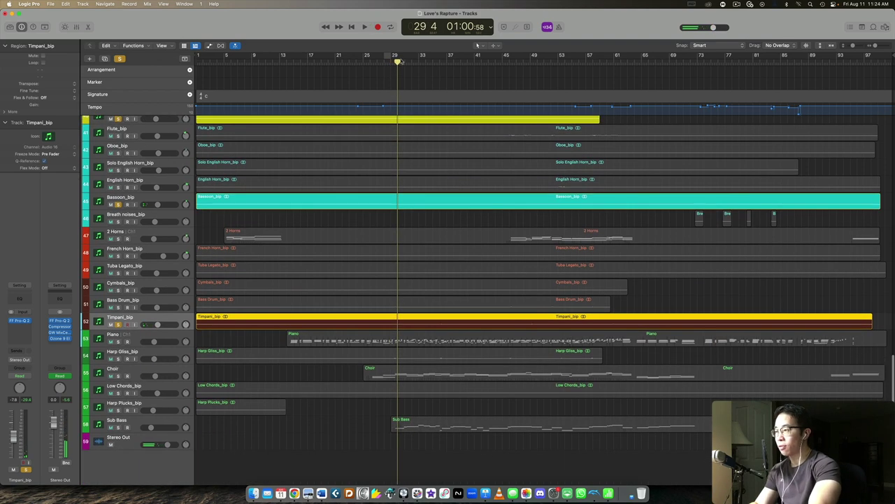
{"action": "left_click", "coordinate": [386, 62]}
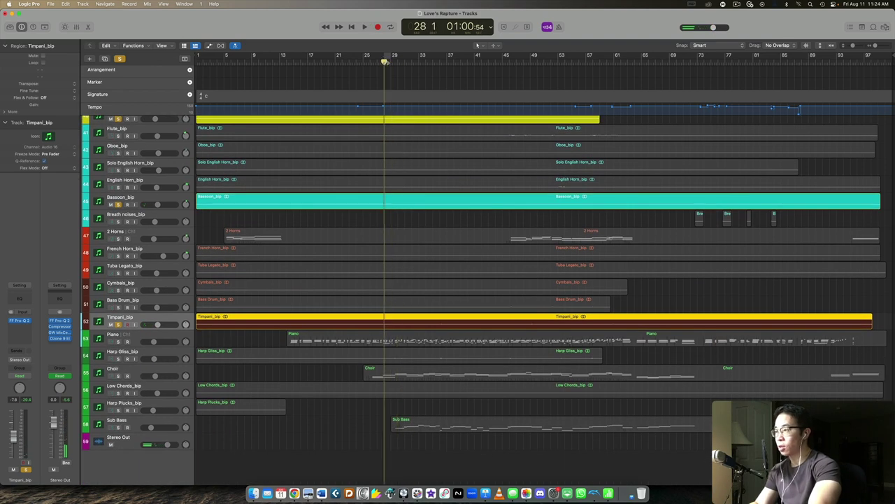
{"action": "left_click", "coordinate": [118, 358]}
{"action": "key", "text": "space"}
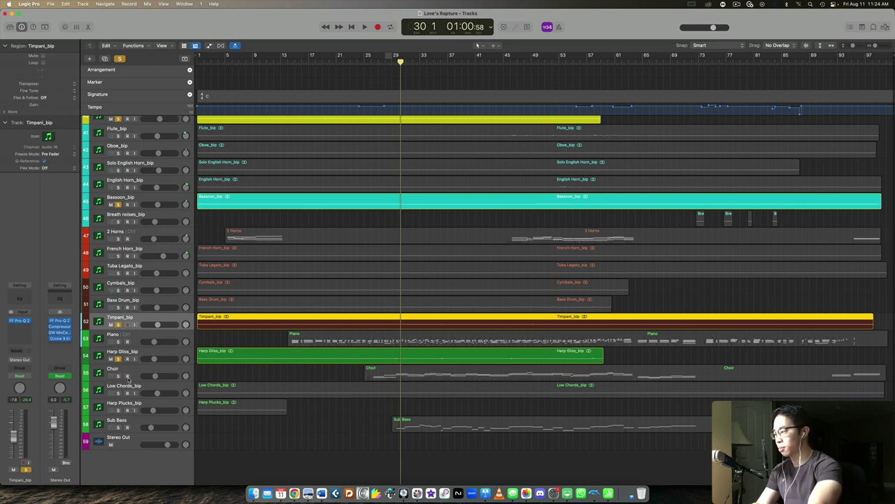
Rewind a few bars, add the Choir to the solo and audition it from bar 25
{"action": "key", "text": "comma"}
{"action": "key", "text": "comma"}
{"action": "key", "text": "comma"}
{"action": "key", "text": "comma"}
{"action": "key", "text": "comma"}
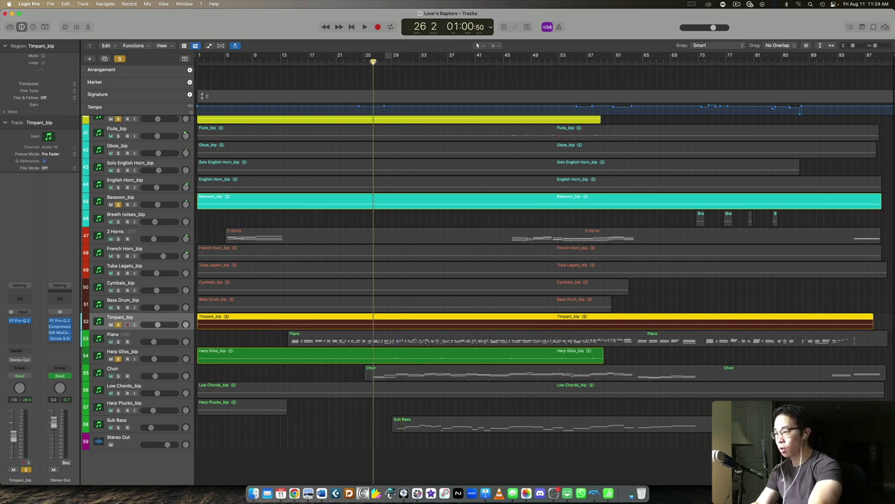
{"action": "left_click", "coordinate": [117, 375]}
{"action": "key", "text": "space"}
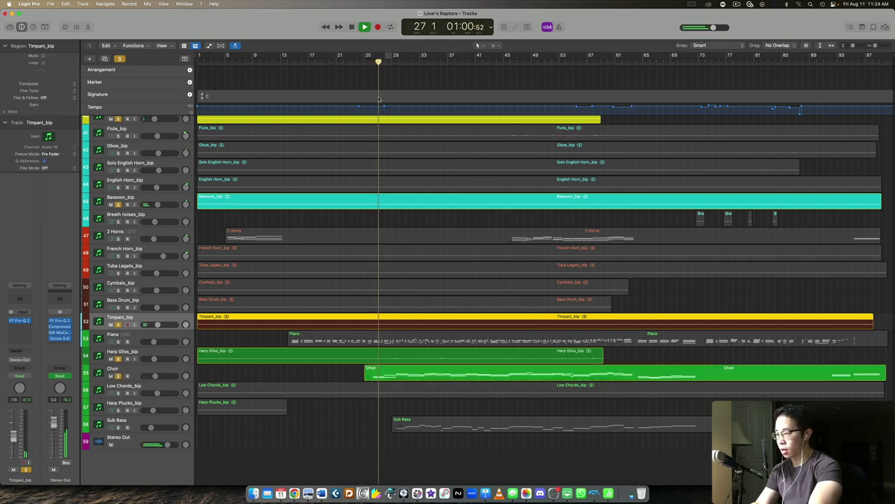
{"action": "key", "text": "space"}
{"action": "key", "text": "space"}
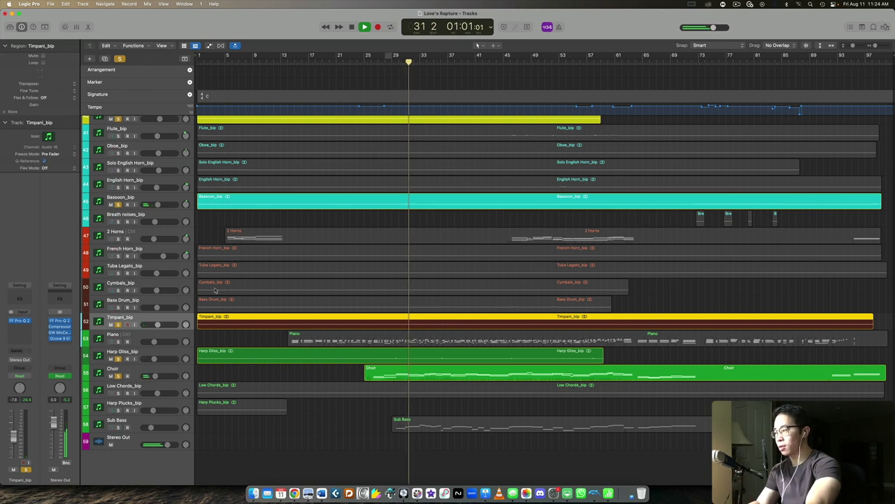
{"action": "key", "text": "space"}
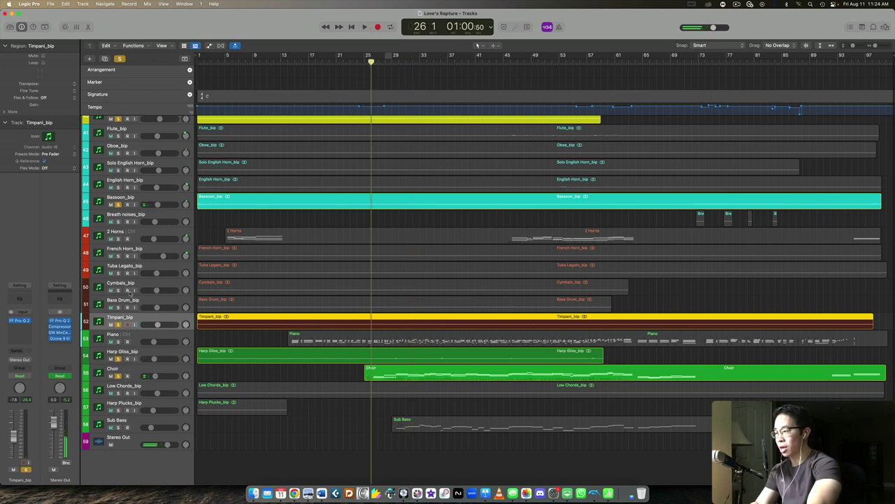
Add Piano to the solo and audition it, then solo Cymbals and Bass Drum
{"action": "left_click", "coordinate": [117, 341]}
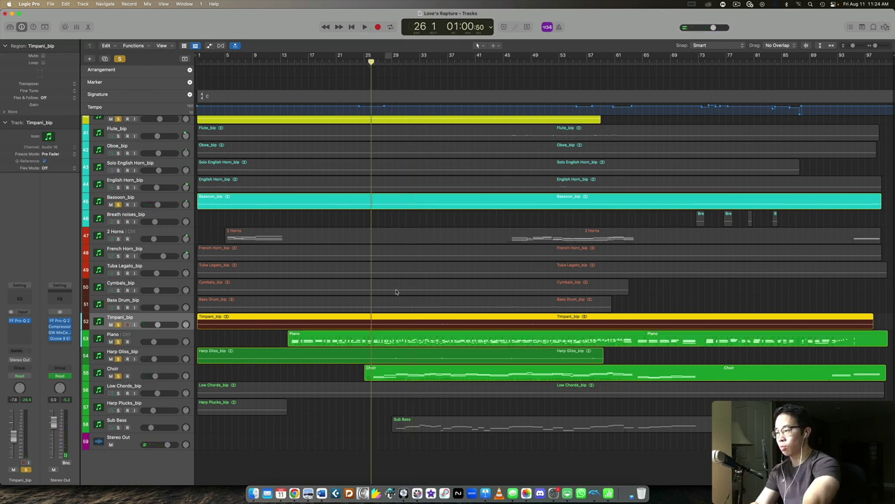
{"action": "key", "text": "space"}
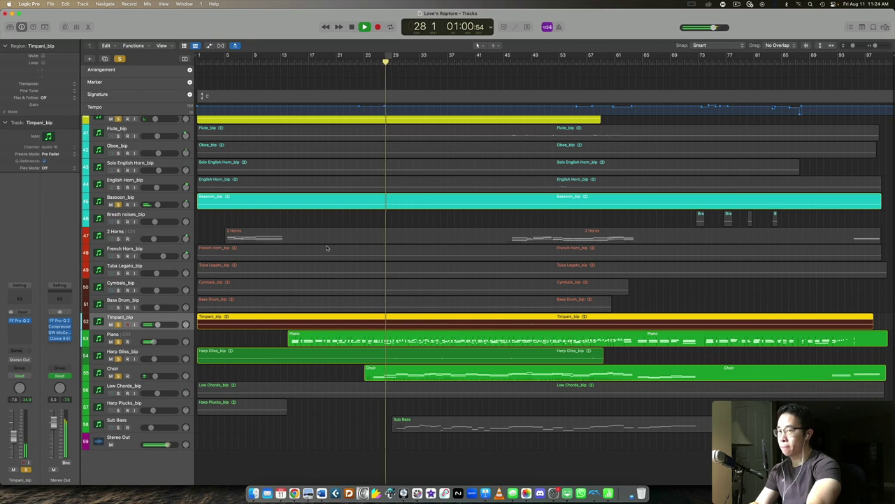
{"action": "scroll", "coordinate": [326, 247], "scroll_direction": "up", "scroll_amount": 3}
{"action": "scroll", "coordinate": [327, 247], "scroll_direction": "up", "scroll_amount": 10}
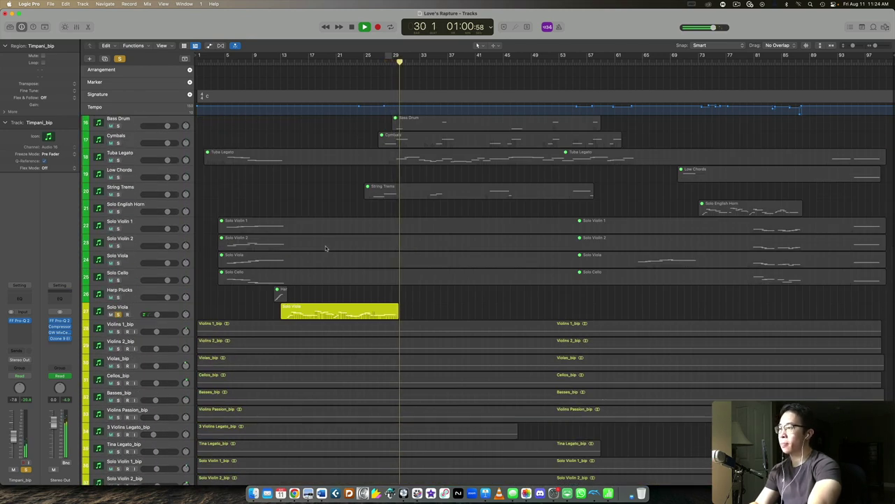
{"action": "scroll", "coordinate": [326, 247], "scroll_direction": "down", "scroll_amount": 6}
{"action": "key", "text": "space"}
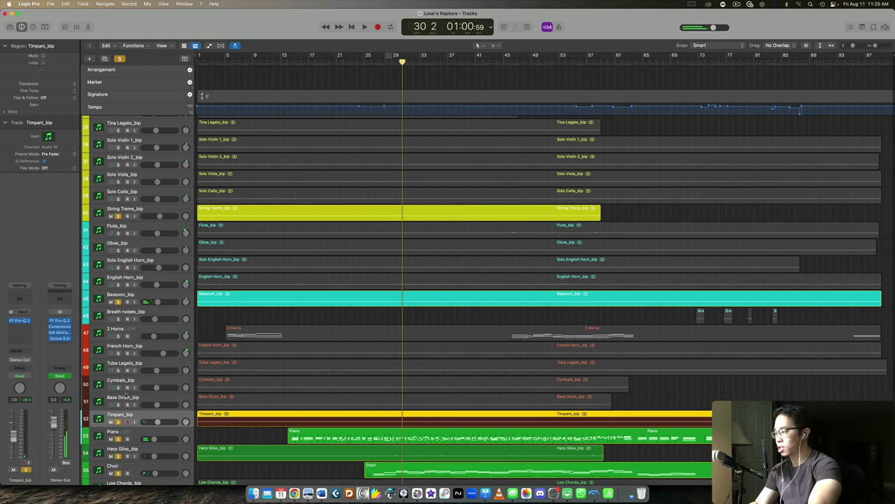
{"action": "left_click", "coordinate": [119, 405], "text": "shift"}
{"action": "left_click", "coordinate": [116, 390], "text": "shift"}
Replay the soloed parts from bar 28, then again from bar 29
{"action": "scroll", "coordinate": [280, 280], "scroll_direction": "down", "scroll_amount": 4}
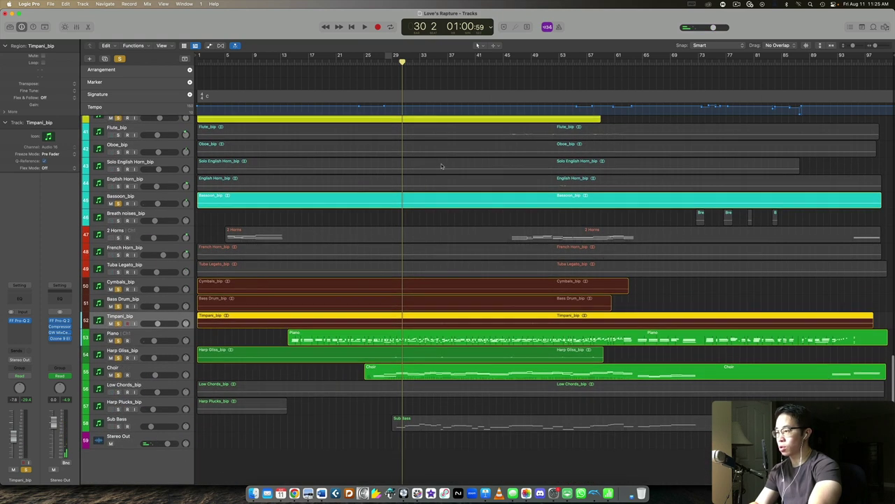
{"action": "left_click", "coordinate": [387, 63]}
{"action": "key", "text": "space"}
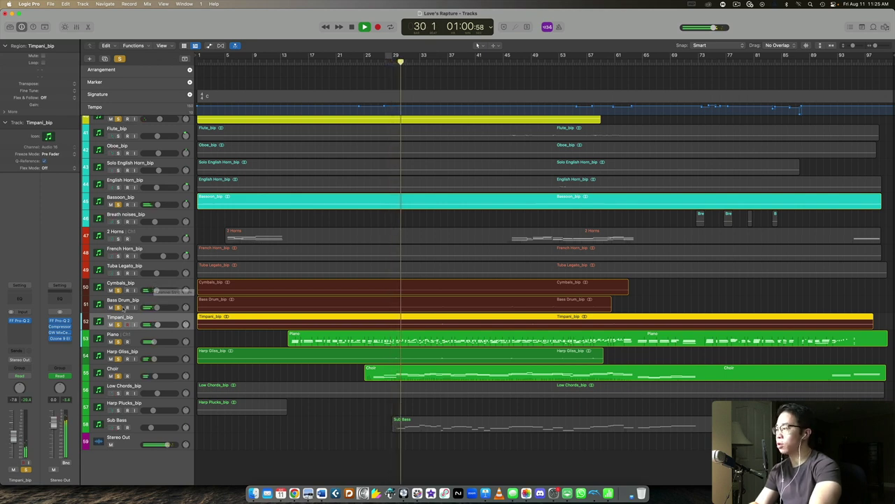
{"action": "key", "text": "space"}
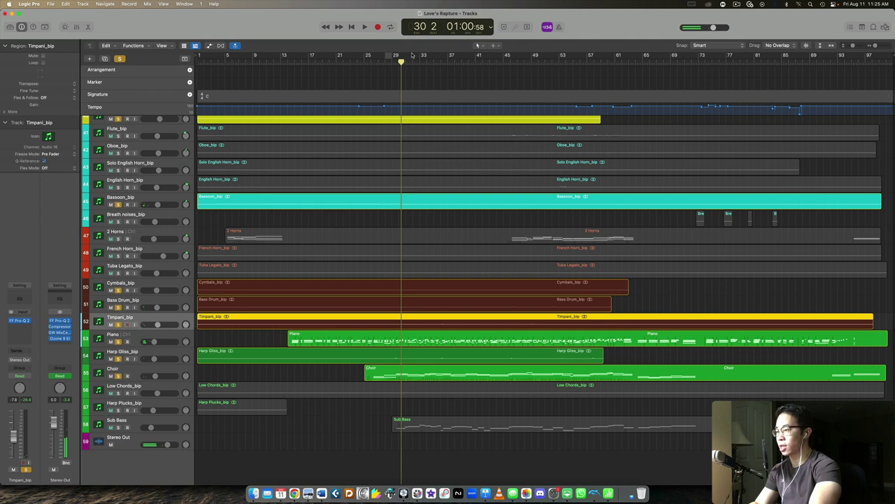
{"action": "key", "text": "comma"}
{"action": "key", "text": "space"}
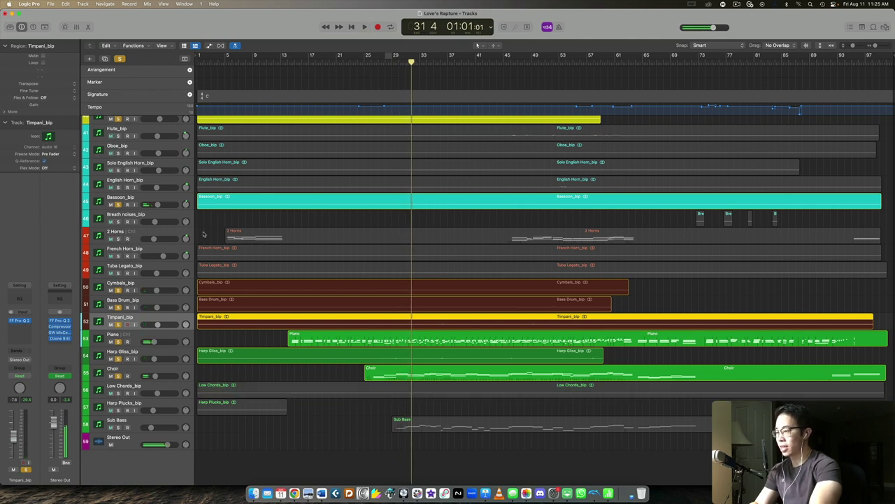
Clear all solos, deselect regions, solo only String Trems and enlarge the track rows
{"action": "scroll", "coordinate": [203, 234], "scroll_direction": "up", "scroll_amount": 5}
{"action": "key", "text": "super+a"}
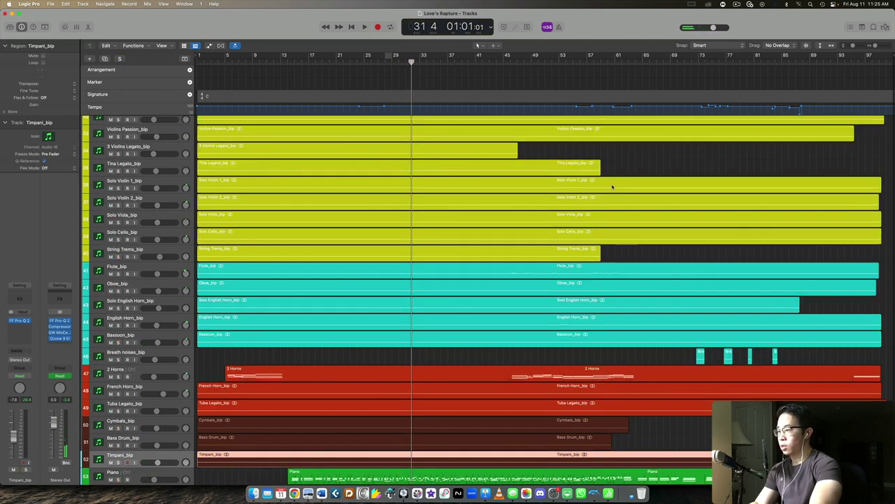
{"action": "scroll", "coordinate": [565, 212], "scroll_direction": "up", "scroll_amount": 3}
{"action": "scroll", "coordinate": [566, 213], "scroll_direction": "up", "scroll_amount": 2}
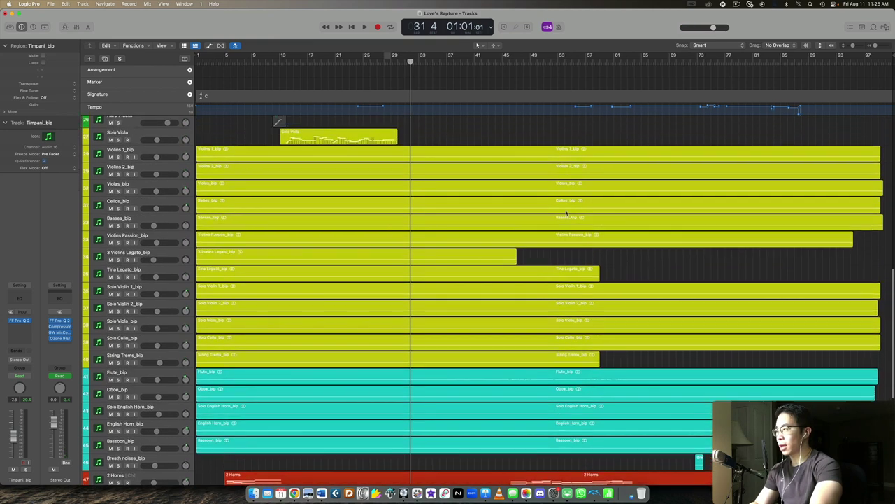
{"action": "left_click", "coordinate": [500, 158]}
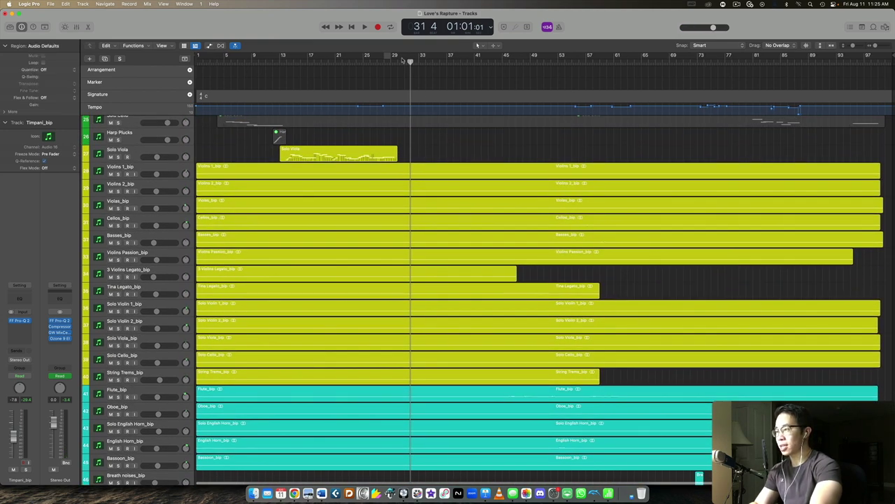
{"action": "left_click", "coordinate": [118, 379]}
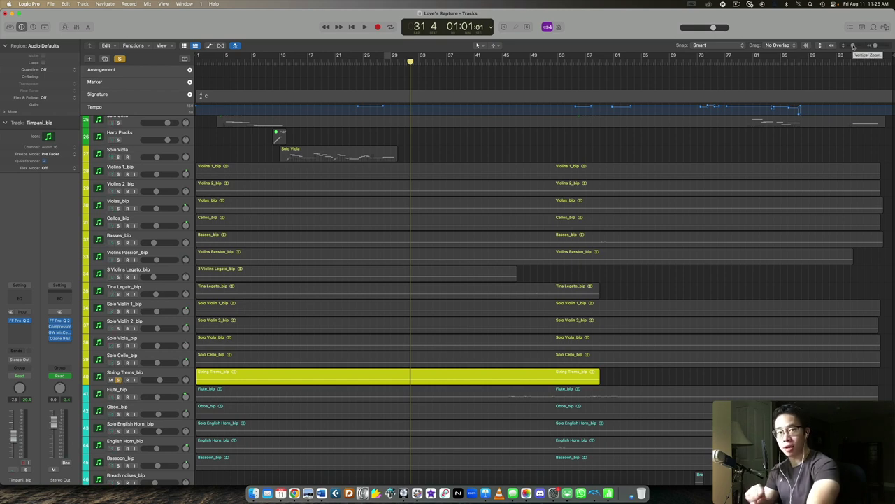
{"action": "key", "text": "super+Down"}
{"action": "key", "text": "super+Down"}
{"action": "key", "text": "super+Down"}
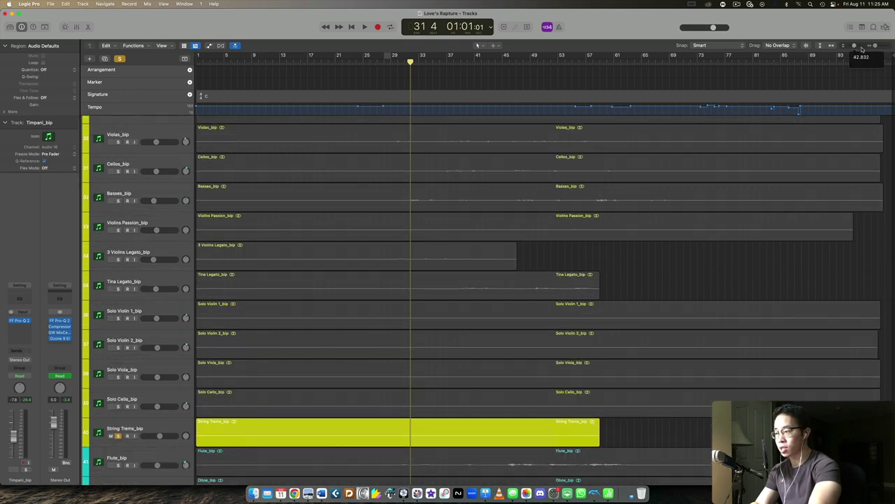
Play the enlarged String Trems from bar 26, toggling its solo, then jump to bar 33
{"action": "scroll", "coordinate": [698, 179], "scroll_direction": "down", "scroll_amount": 5}
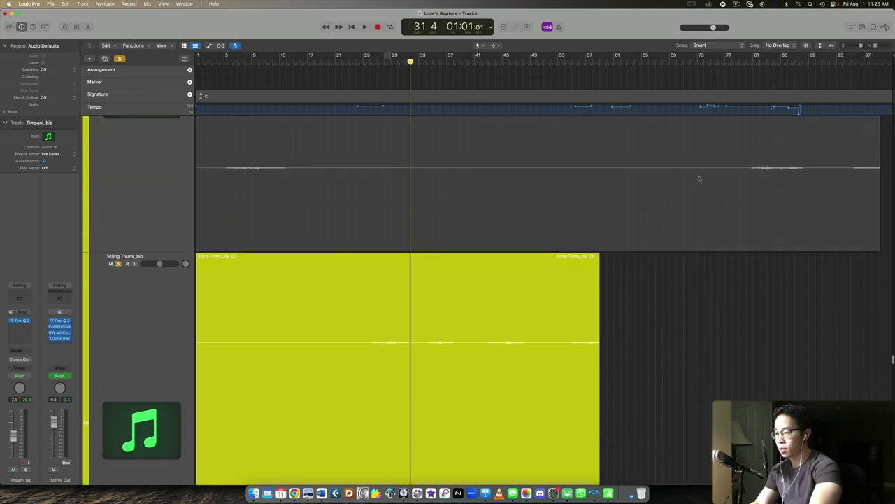
{"action": "left_click", "coordinate": [372, 67]}
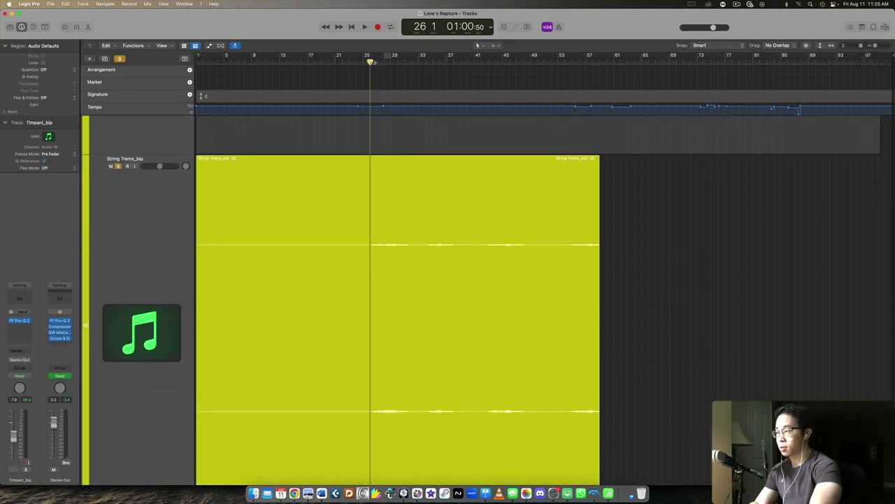
{"action": "key", "text": "space"}
{"action": "left_click", "coordinate": [119, 167]}
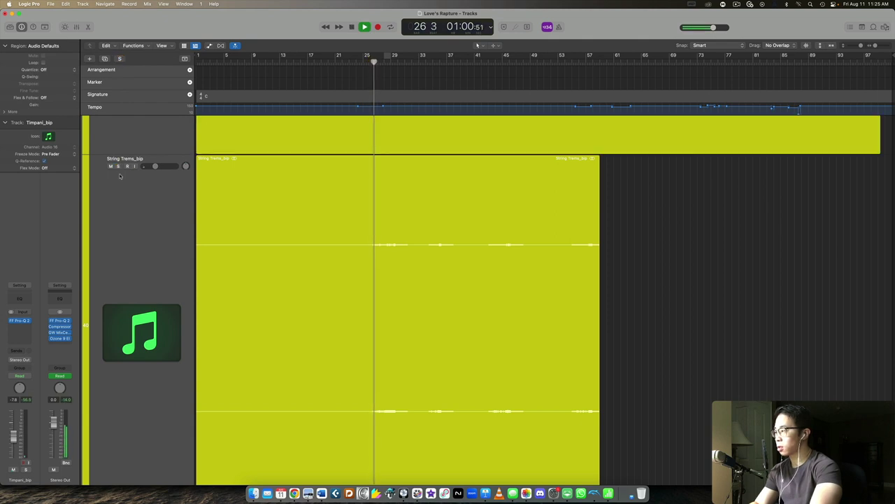
{"action": "left_click", "coordinate": [118, 167]}
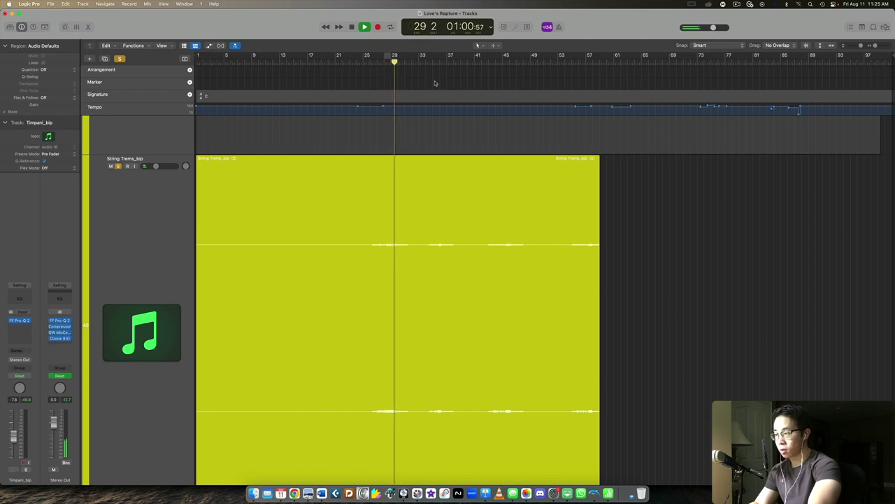
{"action": "left_click", "coordinate": [427, 58]}
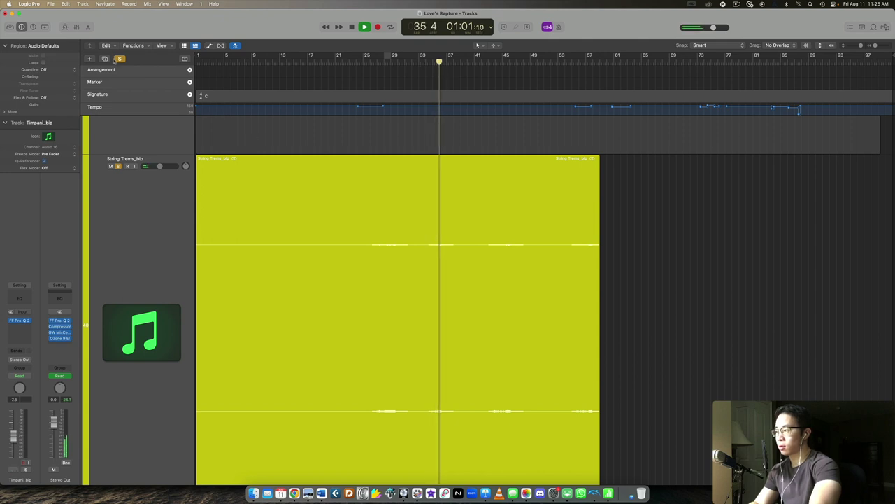
{"action": "left_click", "coordinate": [422, 59]}
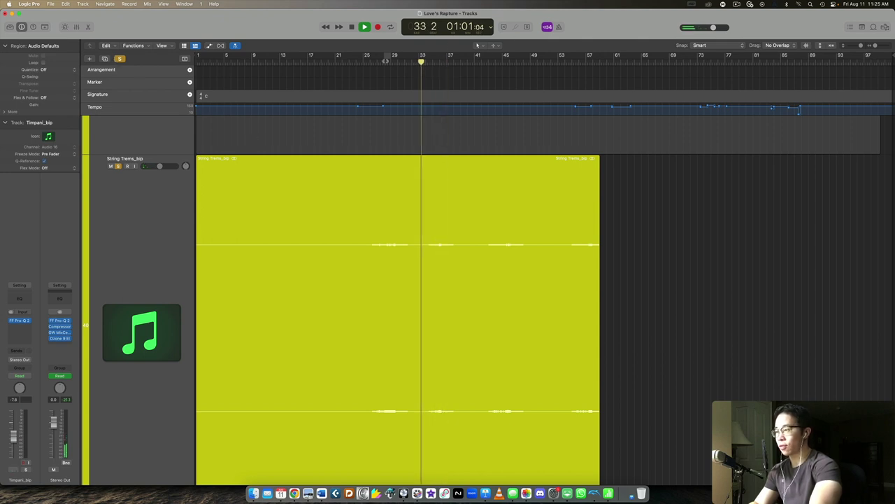
Turn off global soloing and shrink the tracks back to normal height
{"action": "left_click", "coordinate": [120, 59]}
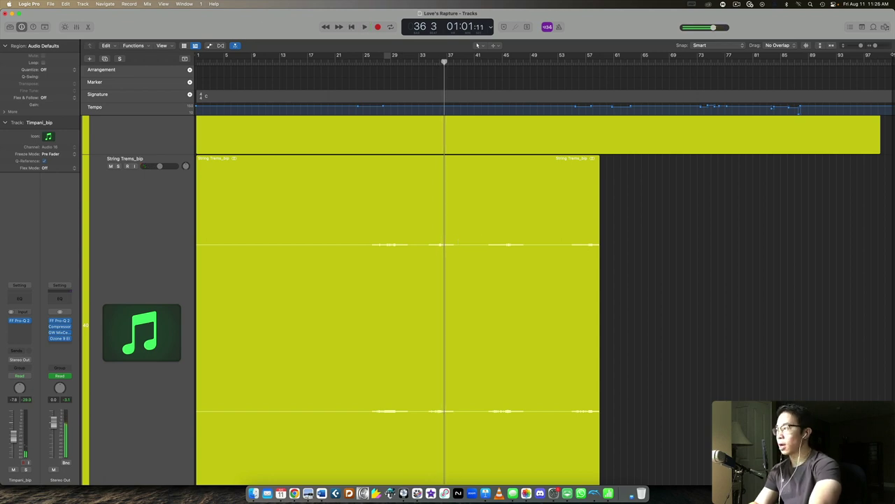
{"action": "left_click_drag", "start_coordinate": [864, 46], "coordinate": [853, 51]}
{"action": "scroll", "coordinate": [746, 203], "scroll_direction": "up", "scroll_amount": 15}
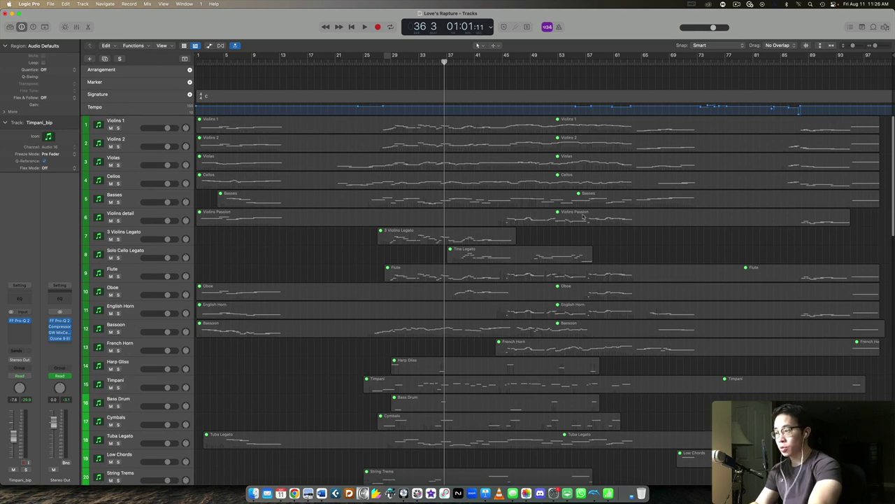
{"action": "scroll", "coordinate": [647, 254], "scroll_direction": "down", "scroll_amount": 10}
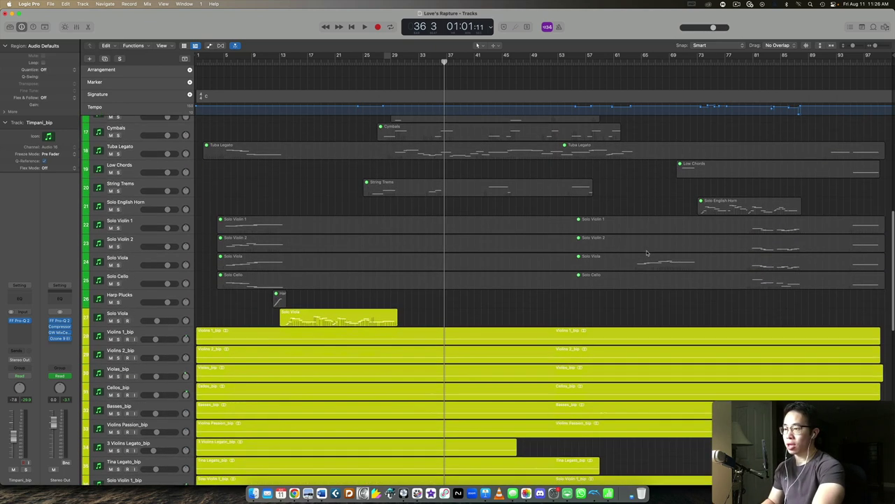